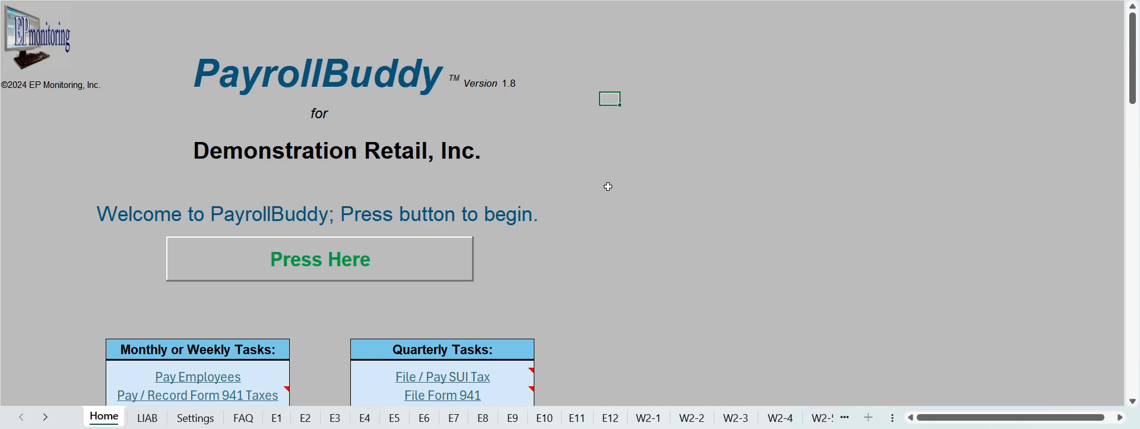
Look over the home page's task links and the payroll tasks overview chart, and return to the welcome heading
scroll(615, 172, "down", 10)
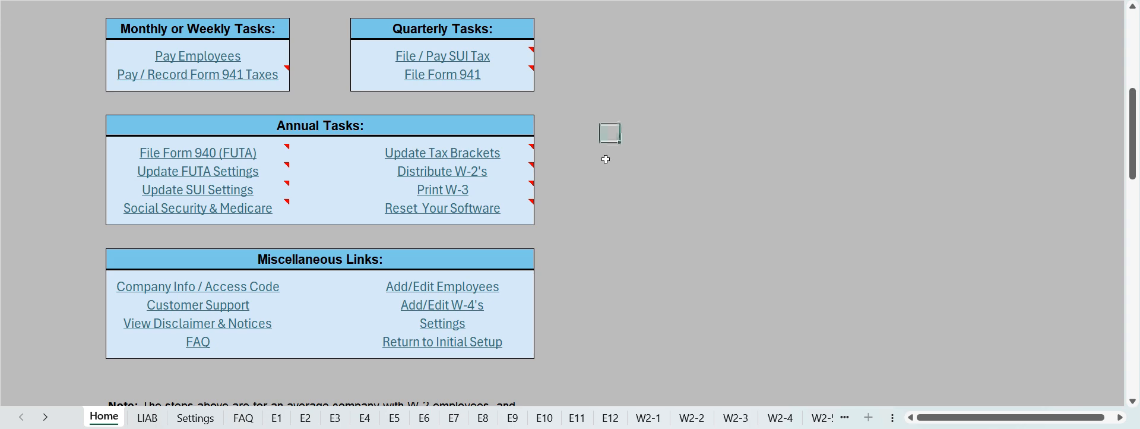
scroll(567, 175, "down", 3)
scroll(569, 178, "down", 4)
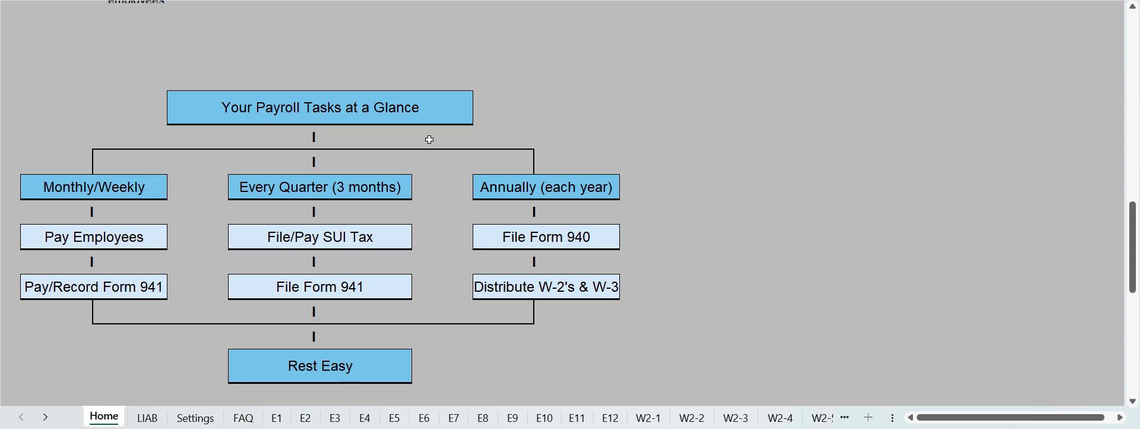
left_click(575, 83)
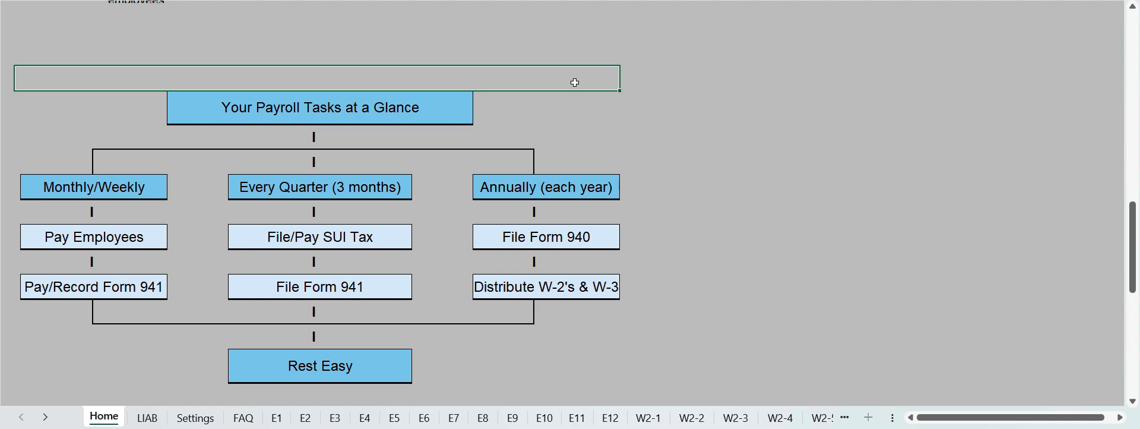
scroll(575, 83, "up", 10)
scroll(571, 68, "up", 4)
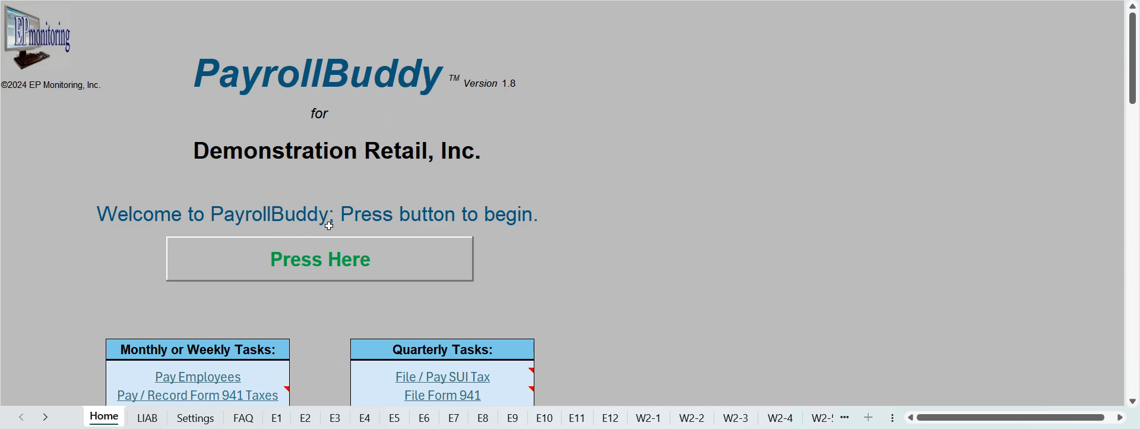
Begin the payroll setup and review the important notices and the list of initial setup steps
left_click(385, 264)
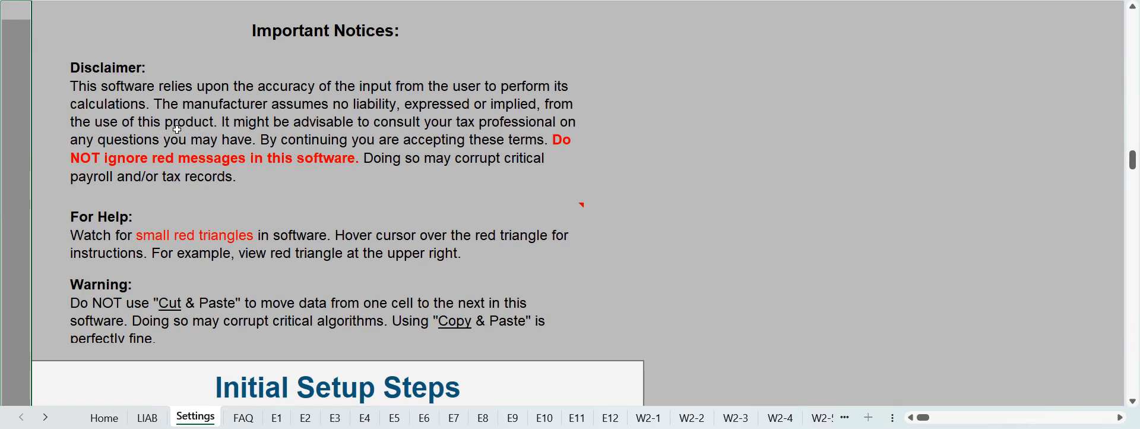
mouse_move(152, 246)
scroll(346, 267, "down", 5)
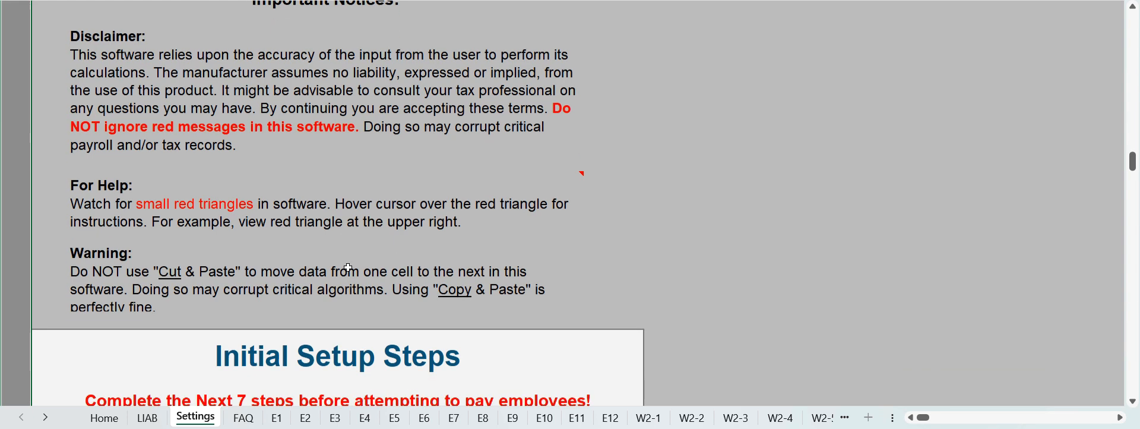
scroll(346, 268, "down", 2)
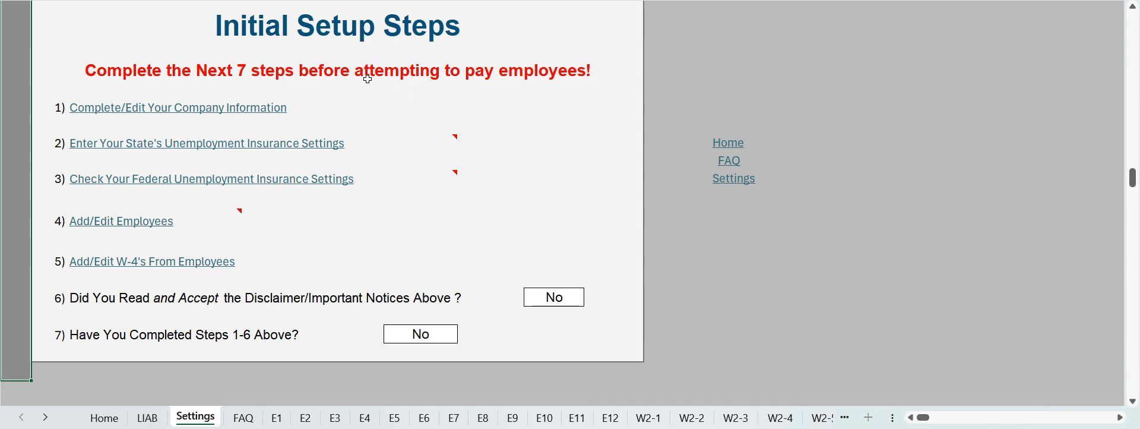
Open the company information from setup step 1 and enter the company's apartment number
left_click(171, 112)
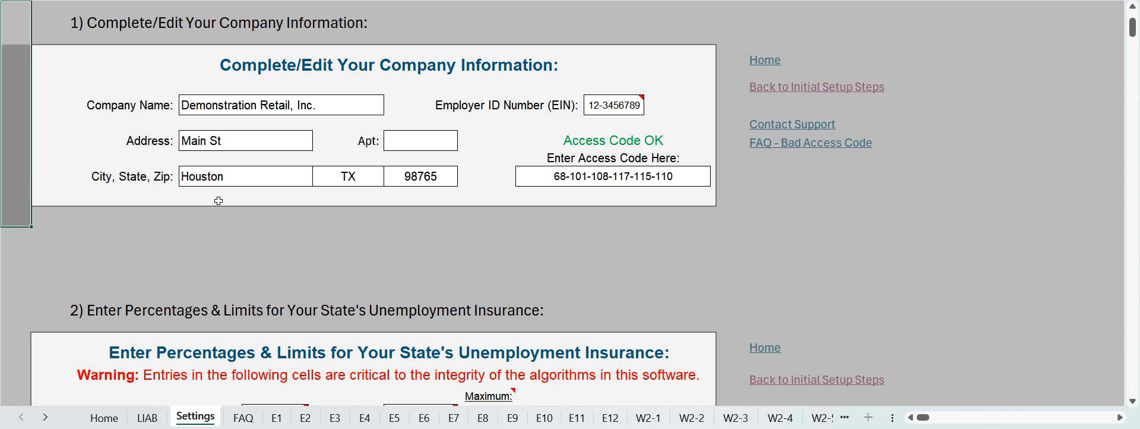
left_click(278, 122)
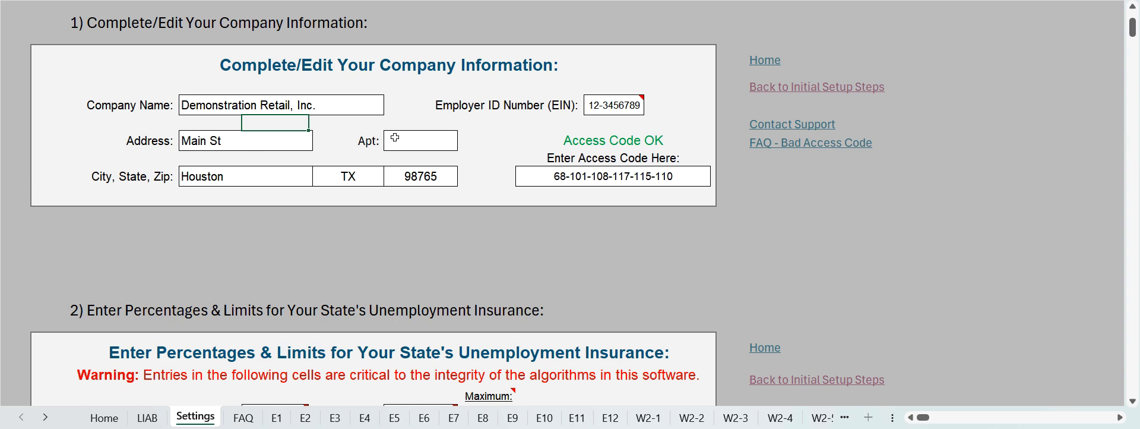
left_click(424, 139)
type("25")
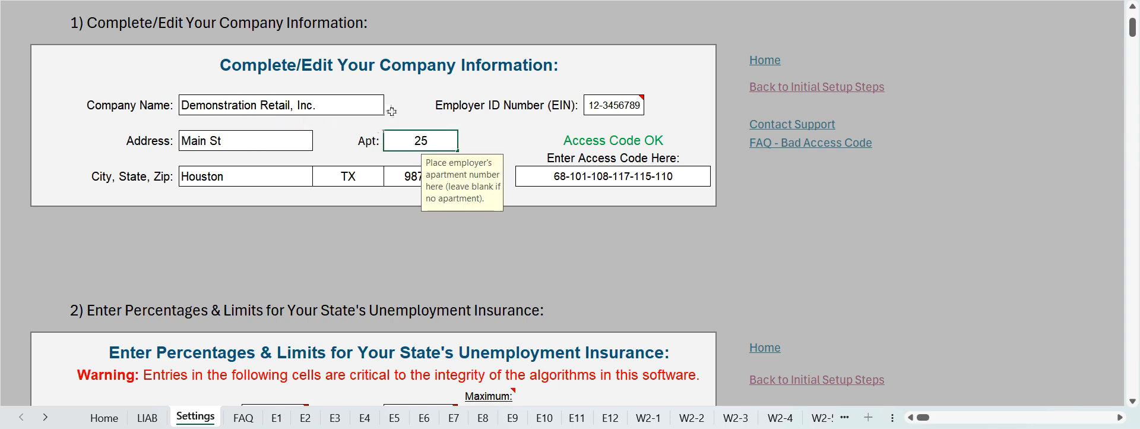
key("Return")
left_click(485, 200)
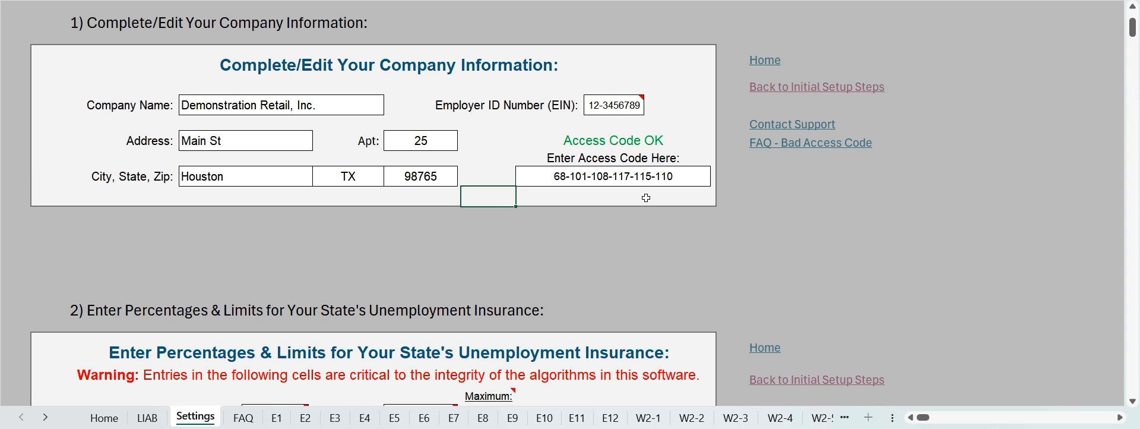
Return to the initial setup steps, open the state unemployment insurance settings, and read the note on the insurance rate
scroll(596, 223, "up", 2)
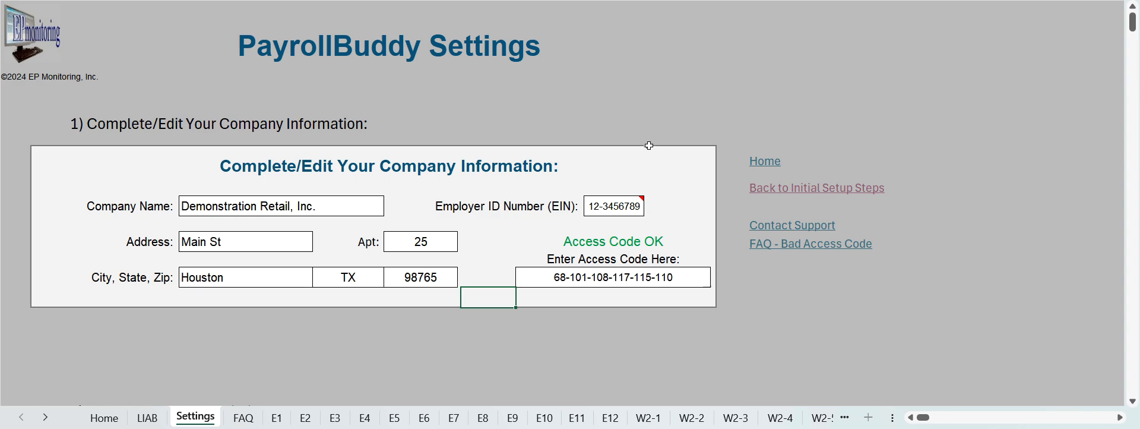
left_click(771, 191)
scroll(553, 220, "down", 6)
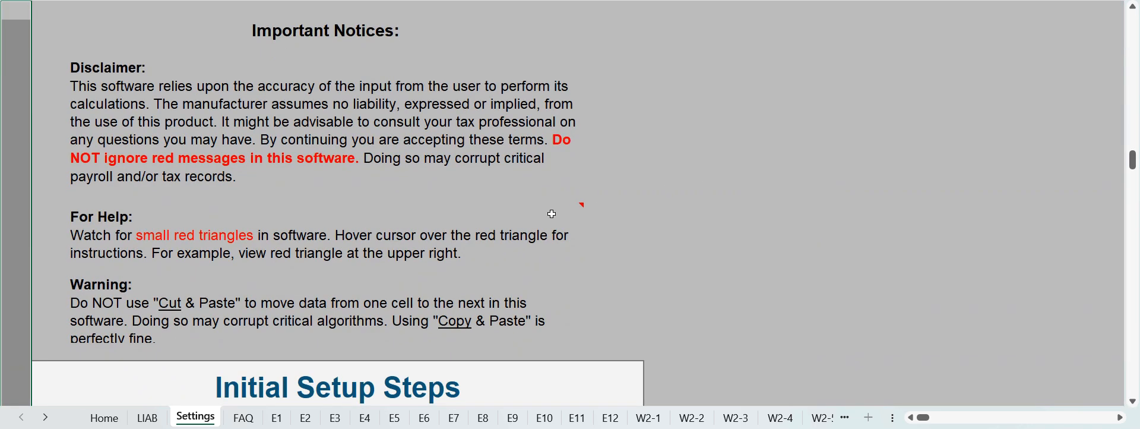
scroll(550, 226, "down", 1)
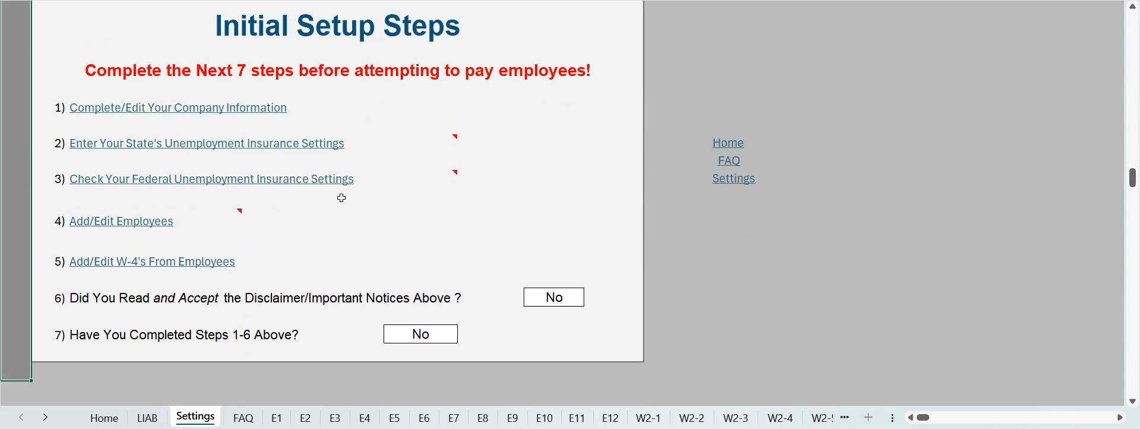
left_click(202, 147)
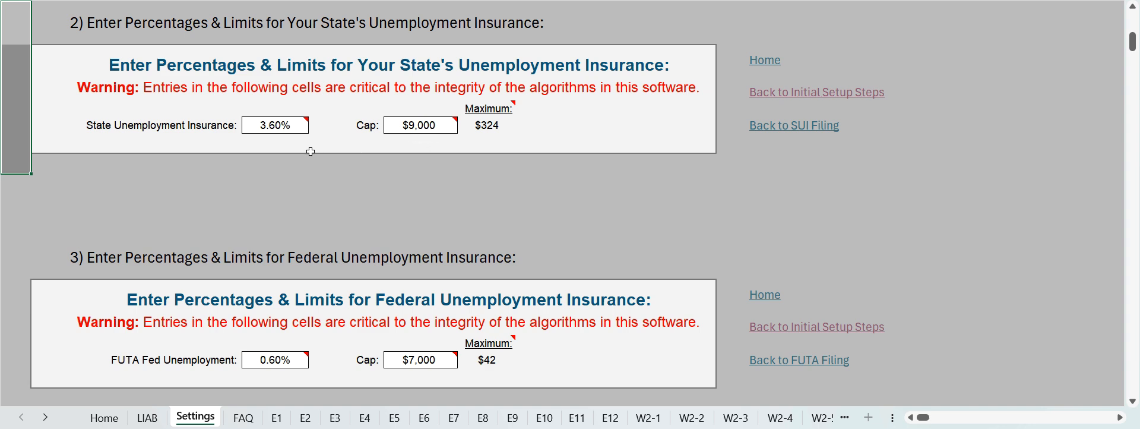
mouse_move(287, 123)
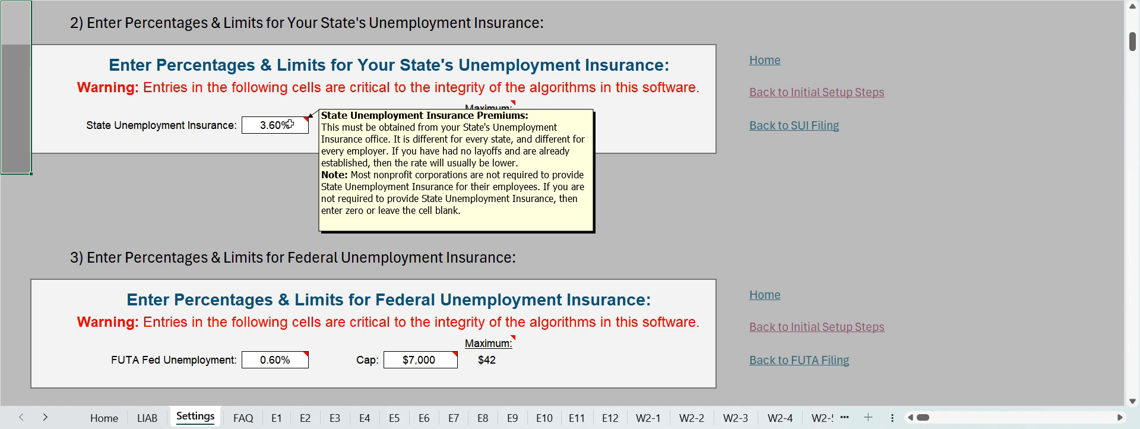
left_click(297, 144)
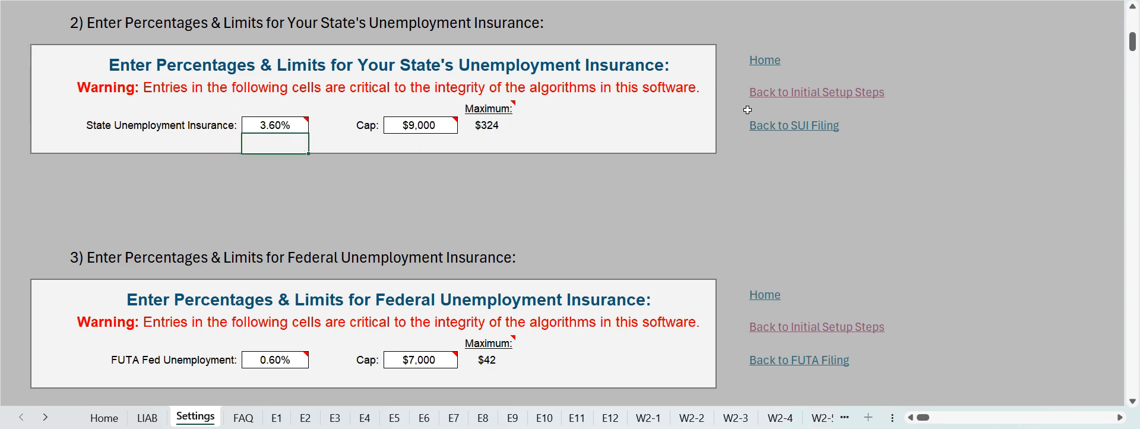
Return to the initial setup steps and open the federal unemployment insurance percentage and cap settings for review
left_click(806, 97)
scroll(380, 225, "down", 3)
scroll(380, 225, "down", 1)
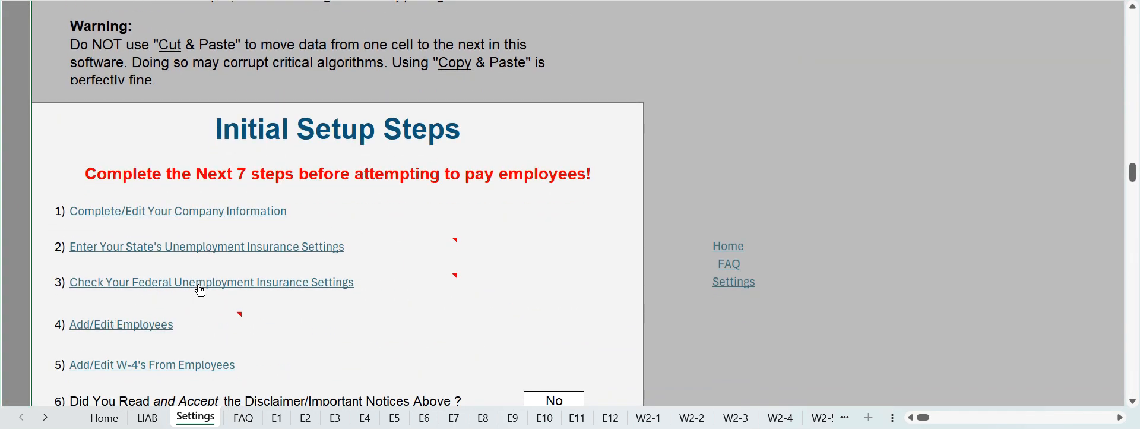
left_click(206, 283)
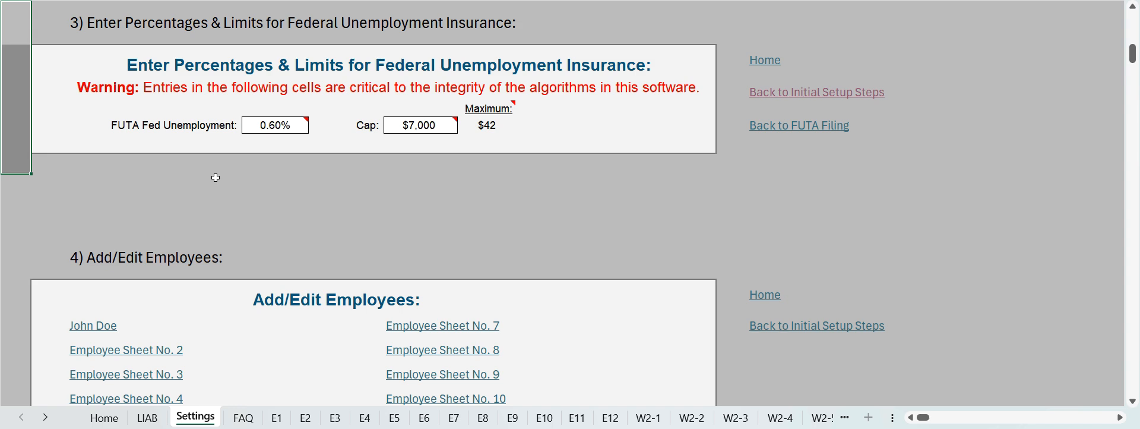
left_click(457, 184)
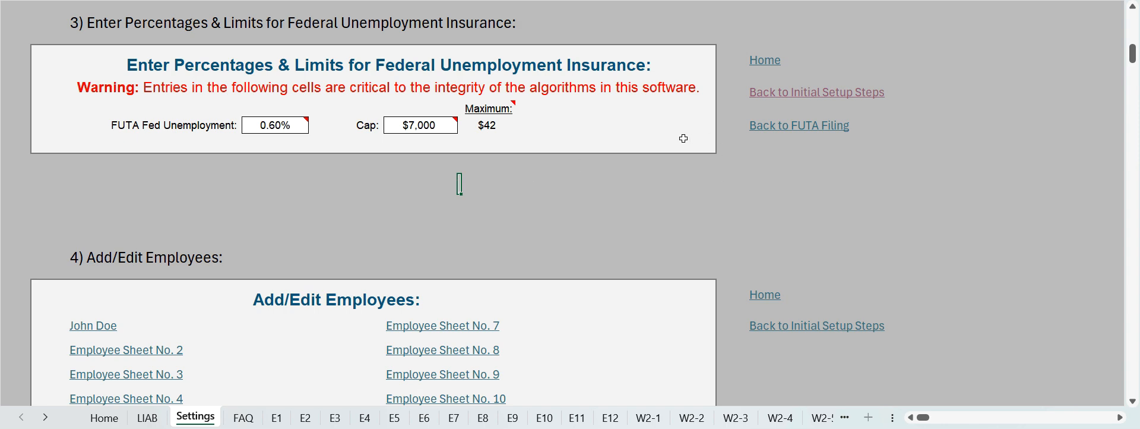
Return to the initial setup steps, open the first employee's paysheet from Add/Edit Employees, and check the employee name field
left_click(780, 98)
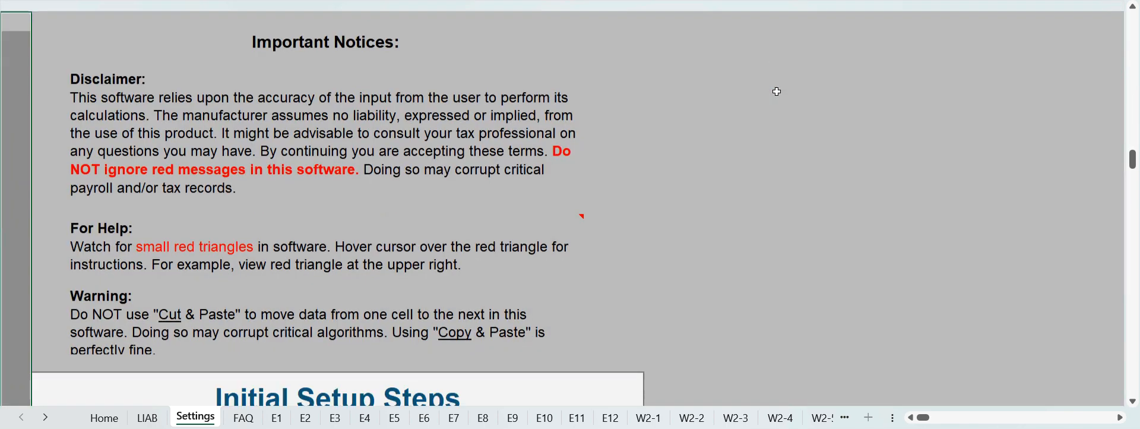
scroll(530, 178, "down", 5)
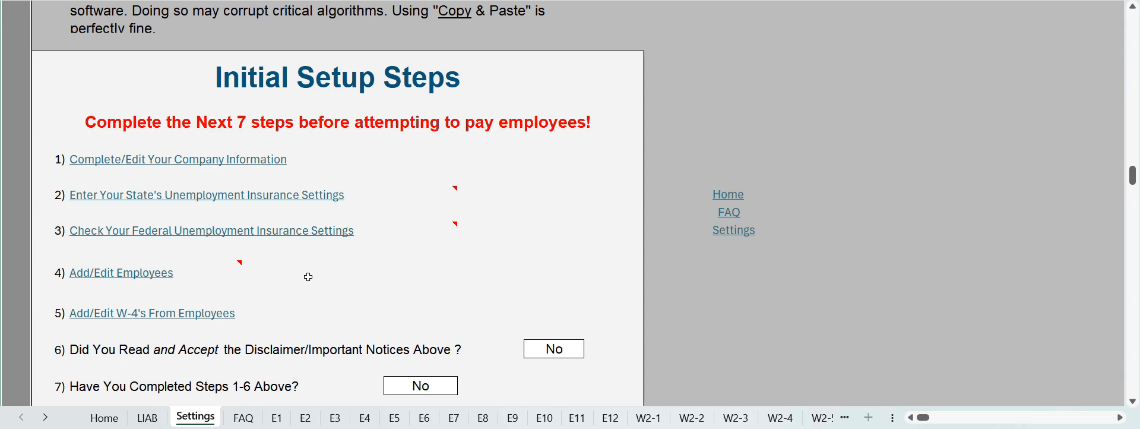
left_click(106, 275)
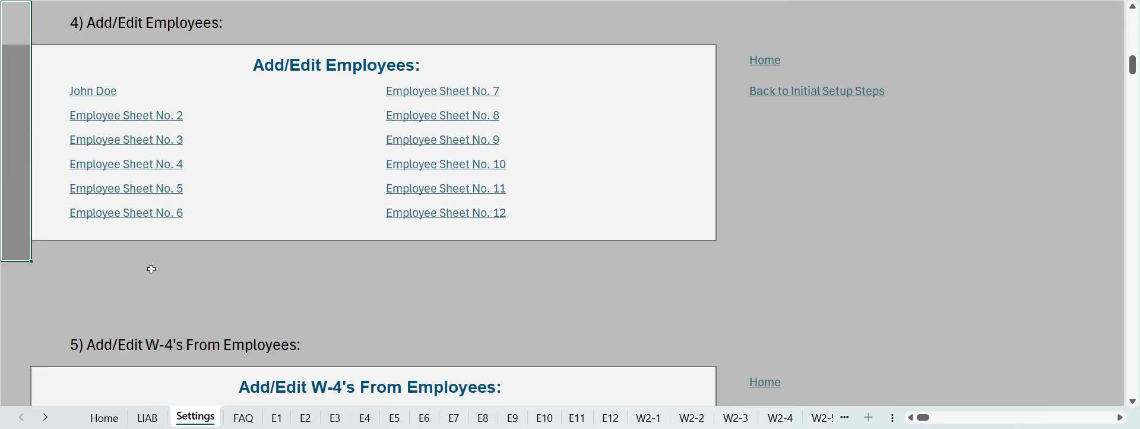
left_click(109, 93)
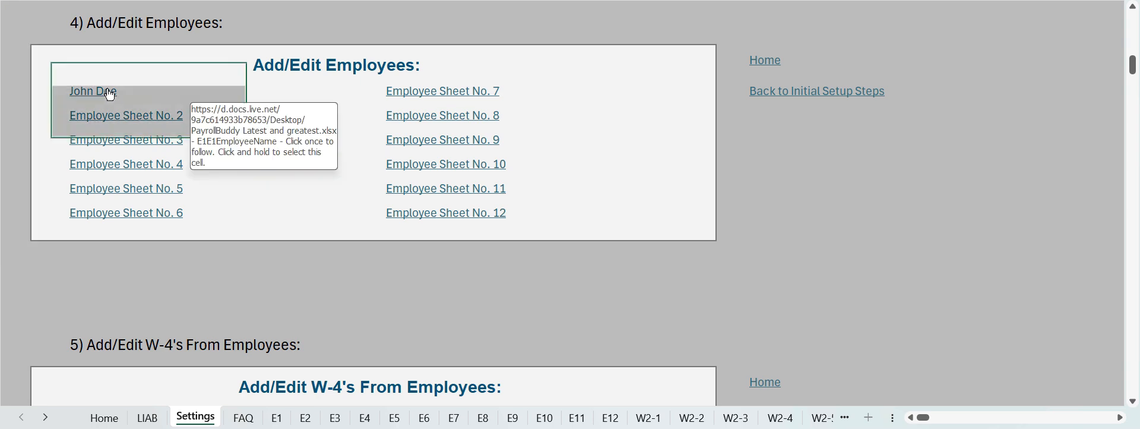
left_click(216, 86)
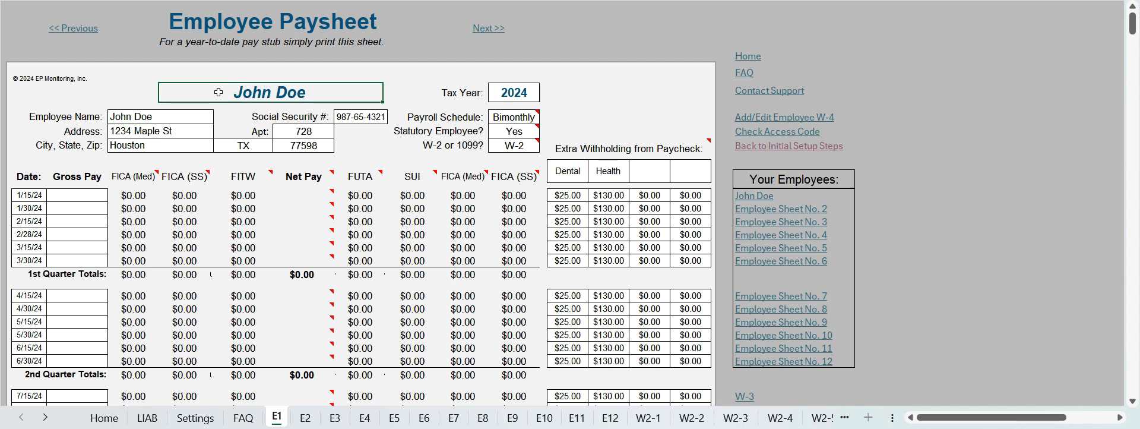
left_click(171, 115)
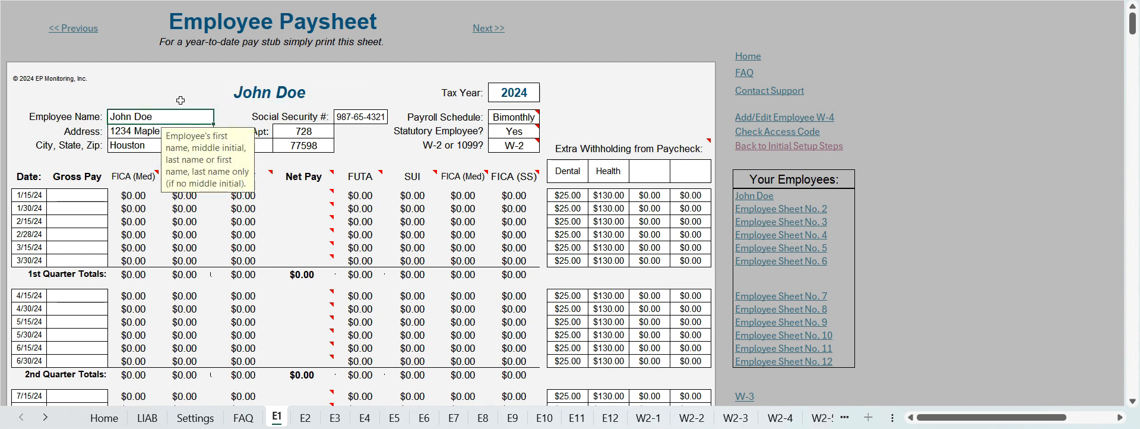
left_click(178, 98)
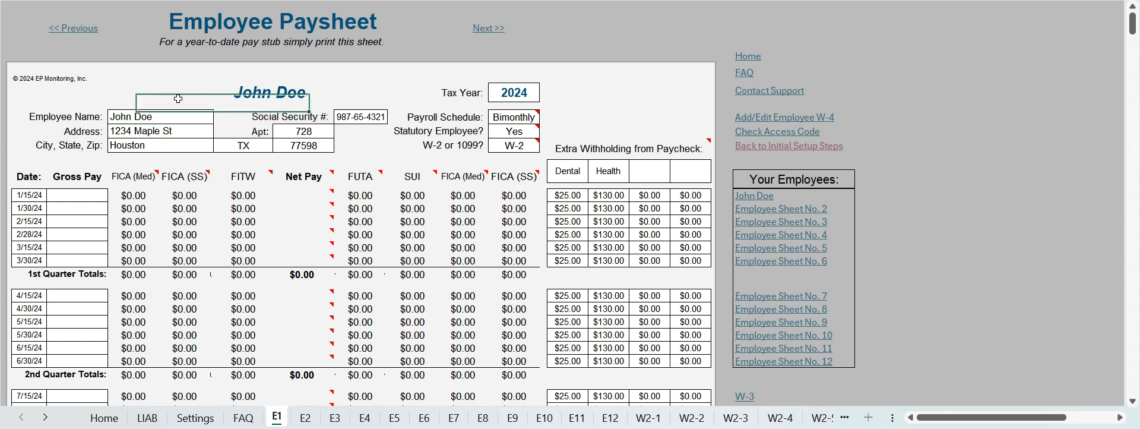
Set the payroll schedule on the first employee's paysheet to Monthly
left_click(510, 116)
left_click(548, 119)
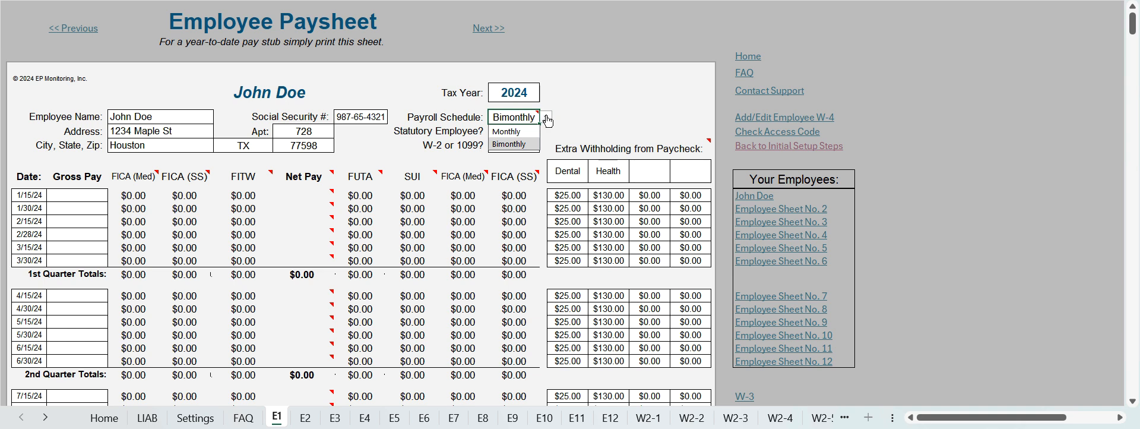
left_click(523, 138)
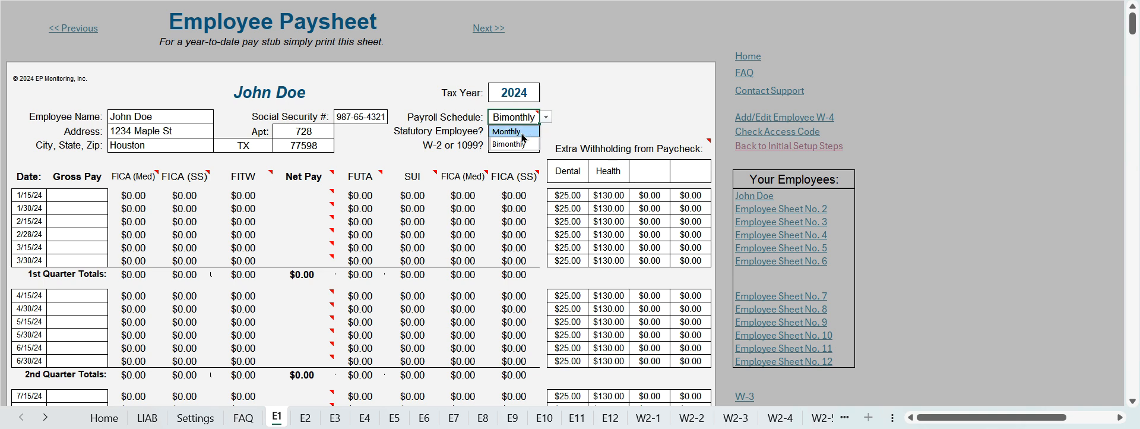
left_click(573, 110)
Change the employee's payroll schedule back to Bimonthly
left_click(528, 119)
left_click(546, 117)
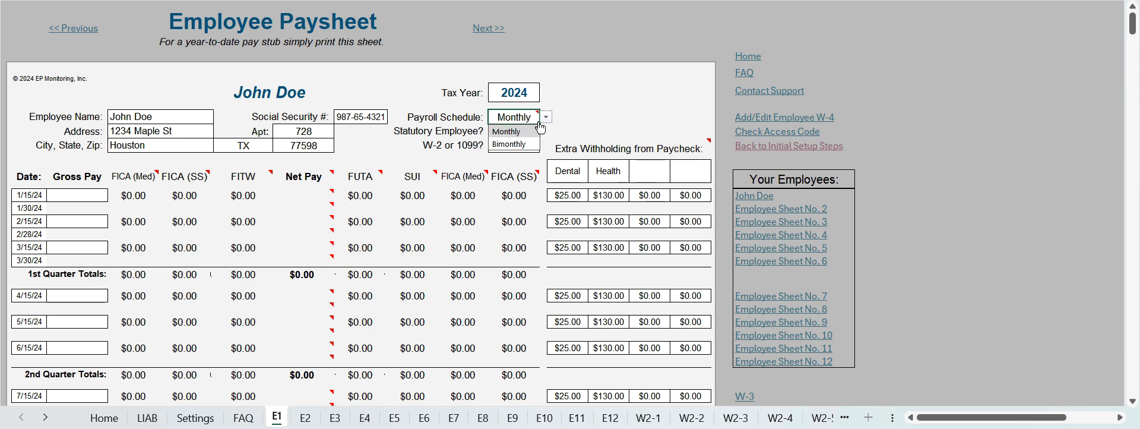
left_click(528, 144)
left_click(568, 110)
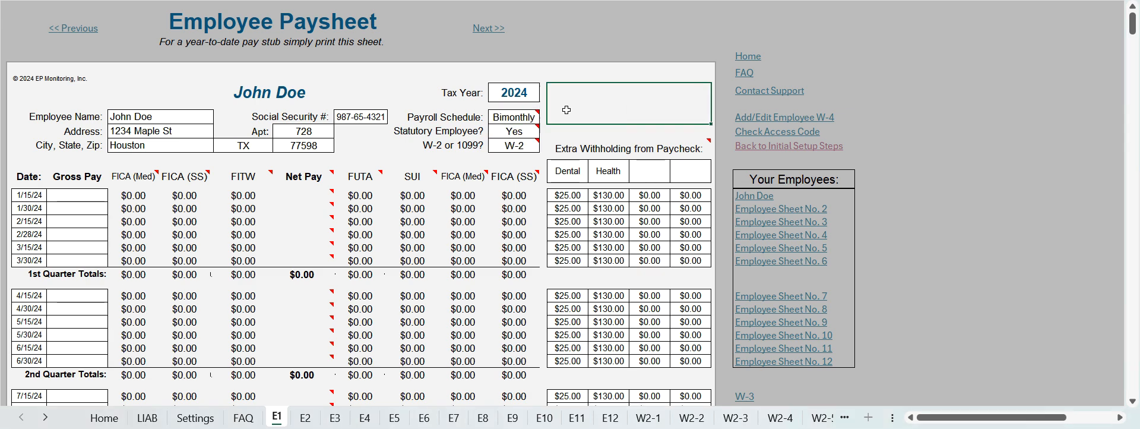
Set the Statutory Employee option to Yes and display the explanatory note for that field
left_click(502, 132)
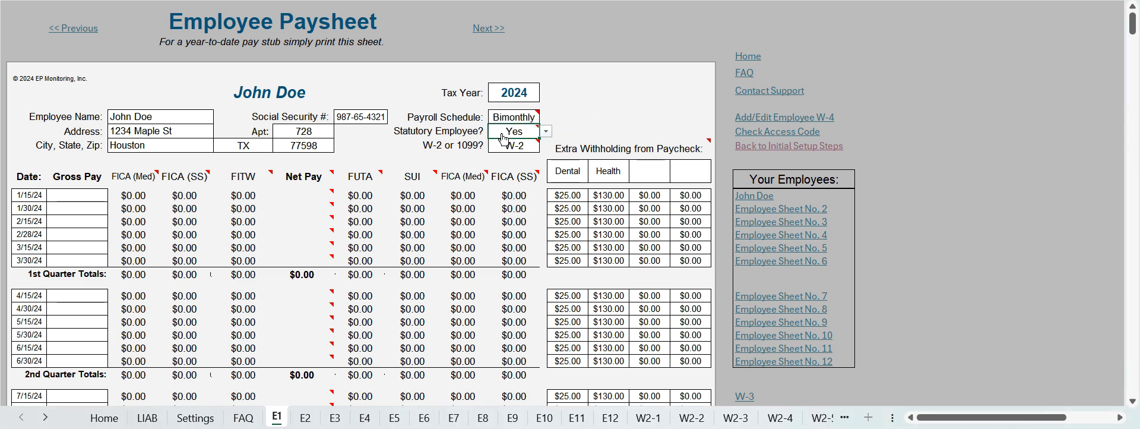
left_click(545, 133)
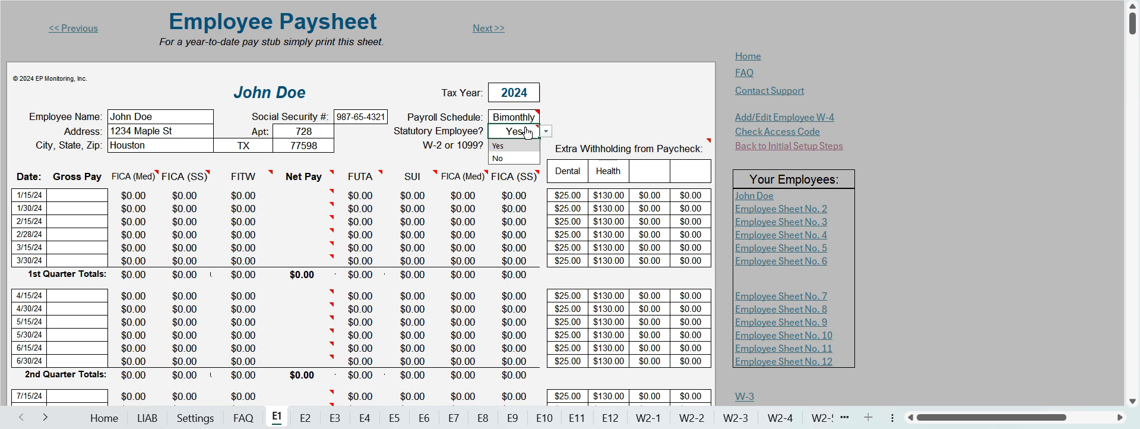
left_click(526, 146)
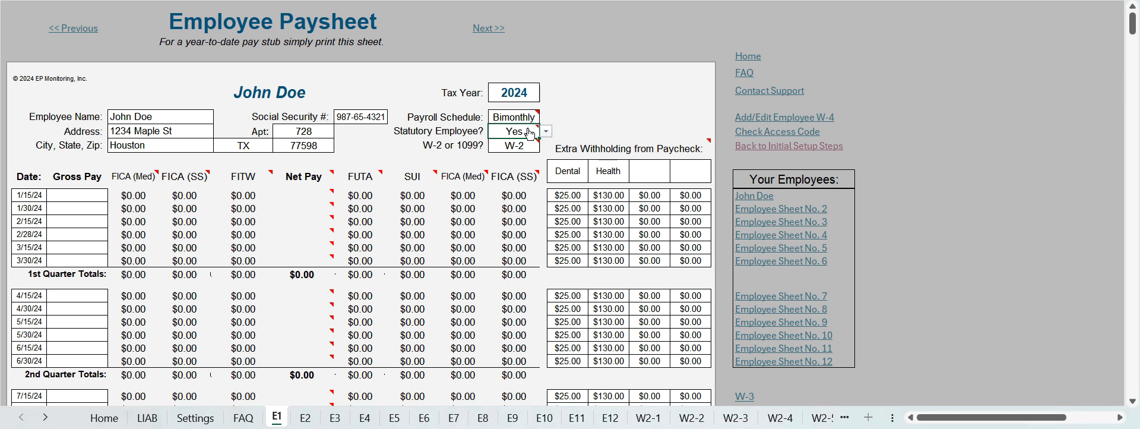
mouse_move(532, 131)
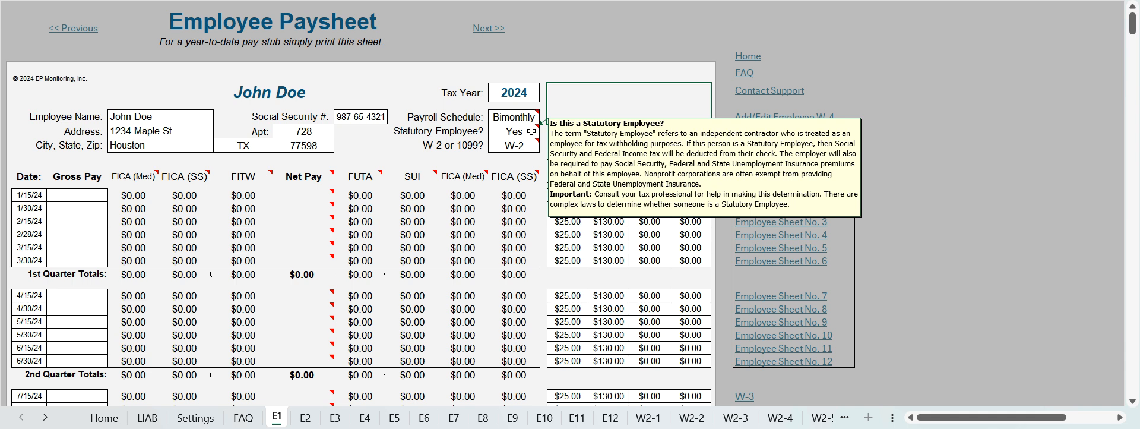
Set the first employee's W-2 or 1099 option to 1099
left_click(522, 146)
left_click(546, 146)
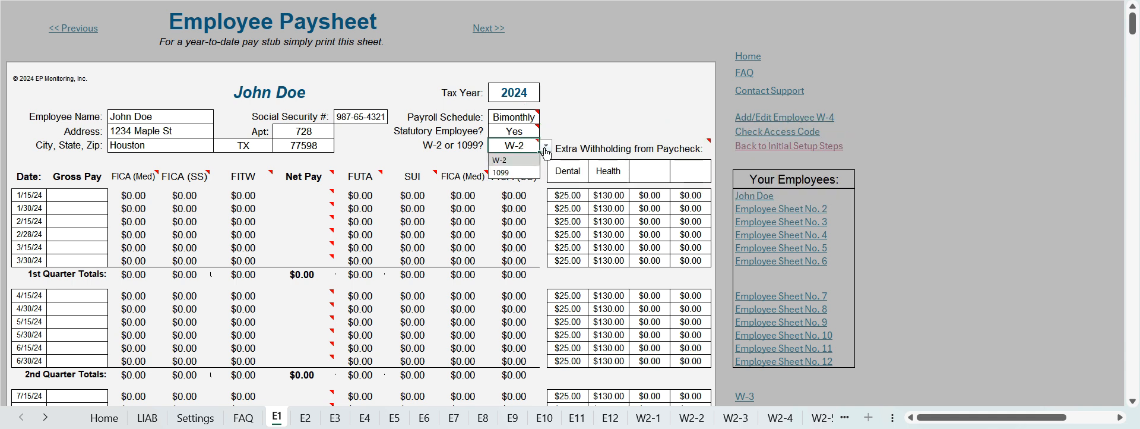
left_click(533, 172)
Change the employee's W-2 or 1099 option back to W-2 and display the explanatory note for that field
left_click(521, 149)
left_click(515, 159)
left_click(563, 129)
mouse_move(527, 144)
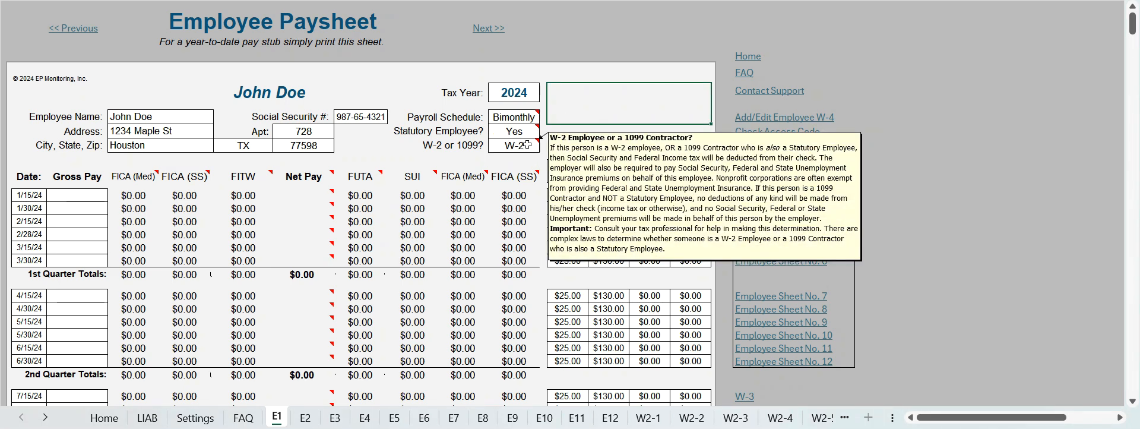
left_click(409, 94)
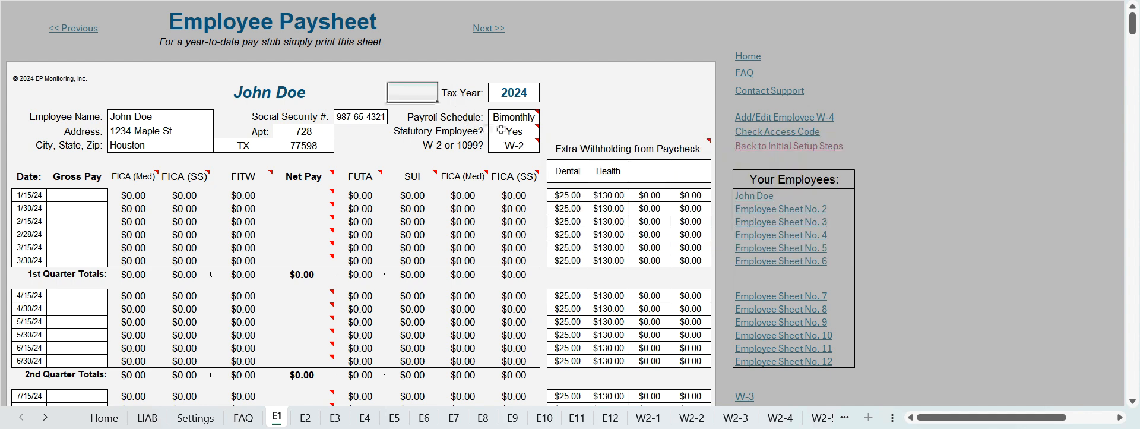
Check the Dental, Health and empty third title cells under Extra Withholding from Paycheck and display that section's note
left_click(569, 167)
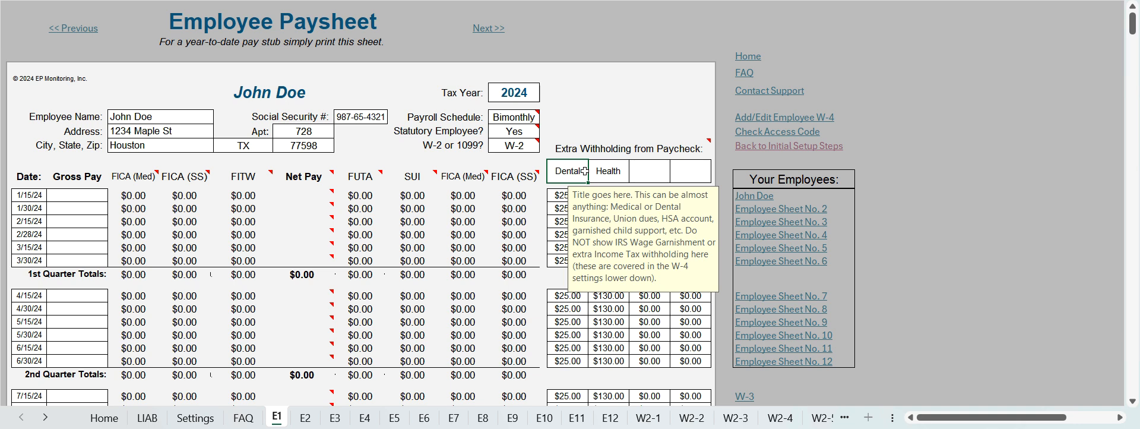
left_click(611, 172)
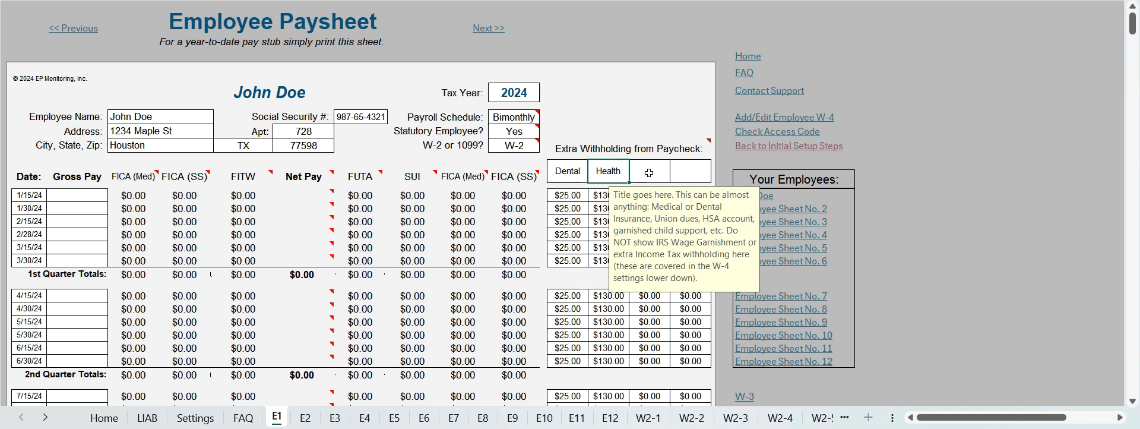
left_click(650, 172)
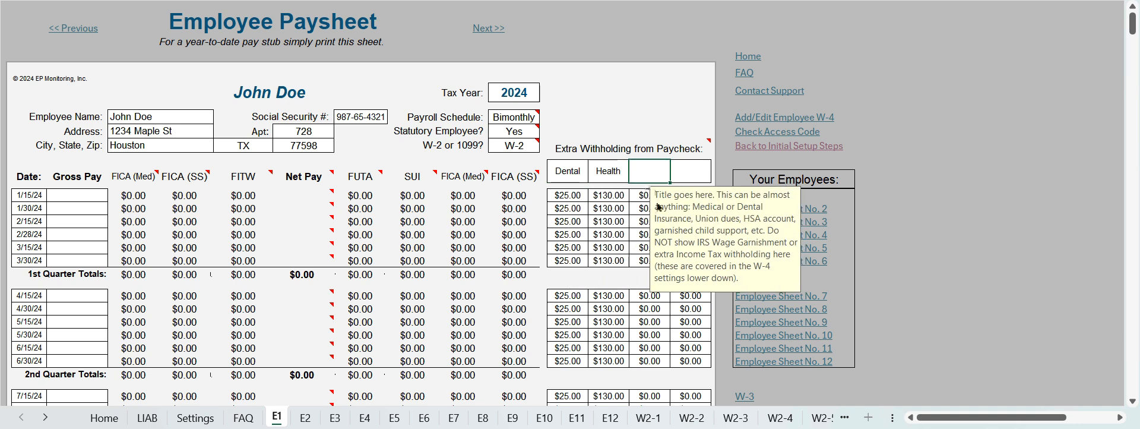
left_click(674, 153)
mouse_move(691, 146)
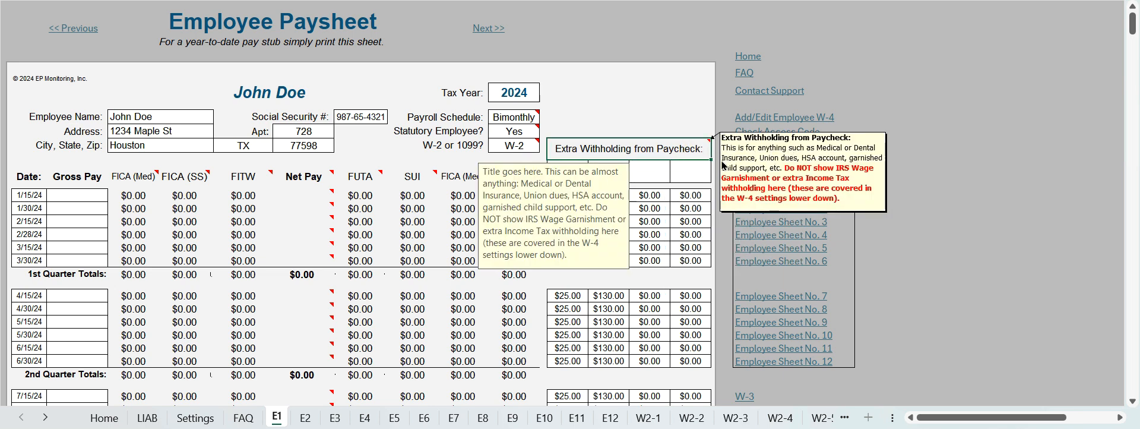
Title the third extra withholding column Union Dues and enter 12 as the amount for the 1/15/24 paycheck
left_click(654, 170)
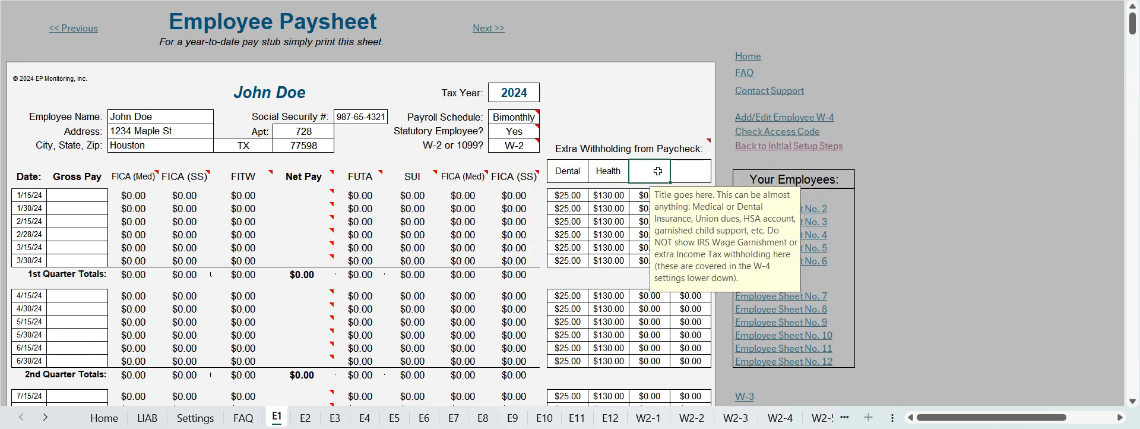
type("Union Dues")
left_click(647, 193)
type("0")
type("2")
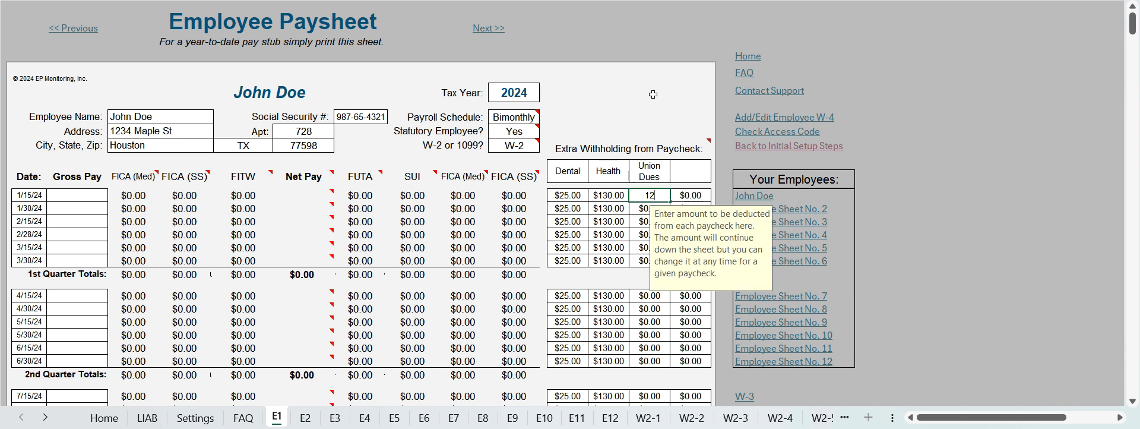
left_click(654, 94)
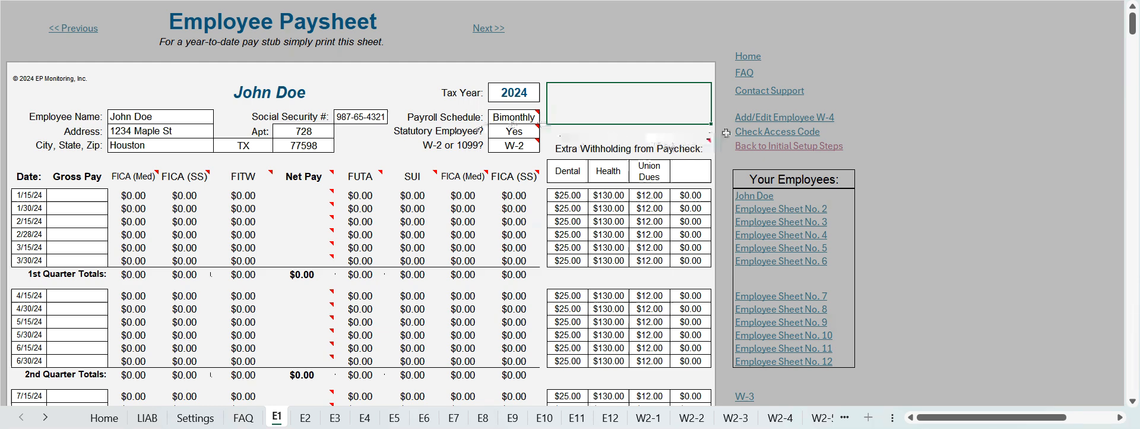
Return to the initial setup steps and open the first employee's W-4 information from Add/Edit W-4's From Employees
left_click(774, 149)
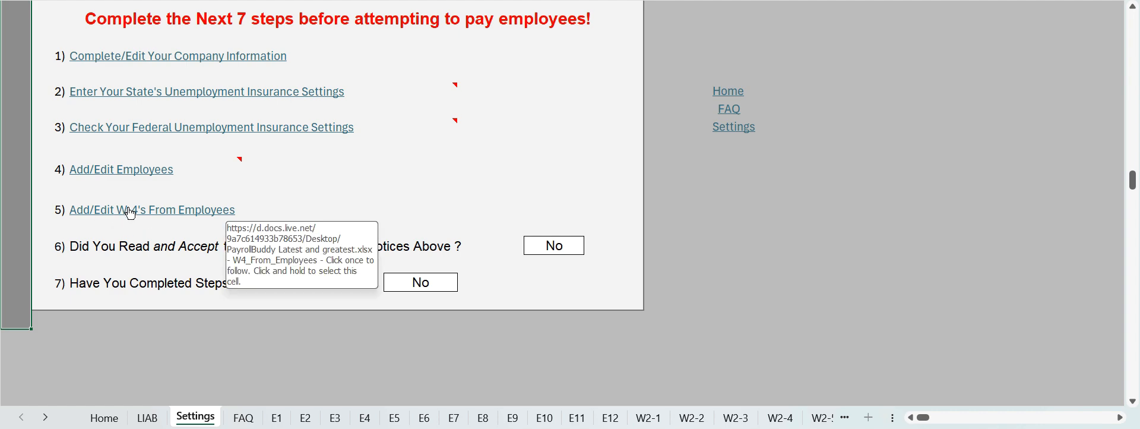
left_click(131, 213)
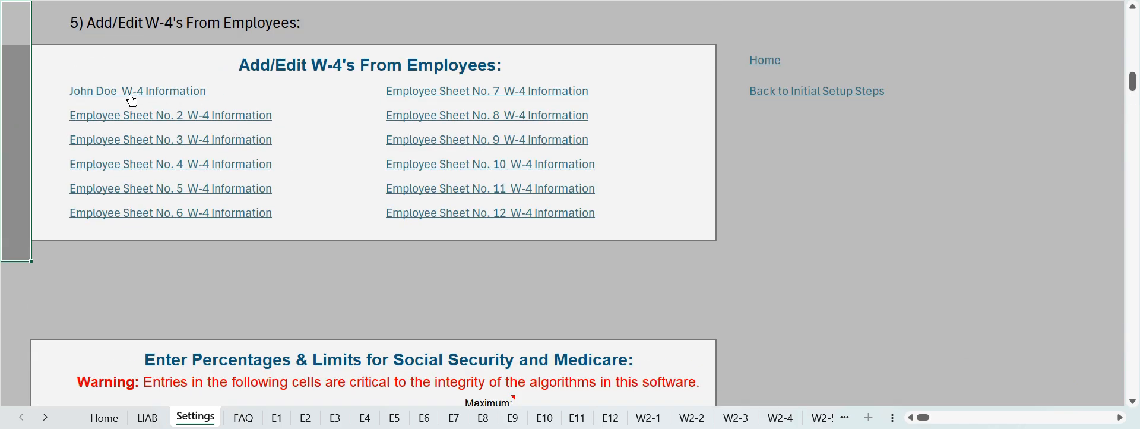
left_click(131, 92)
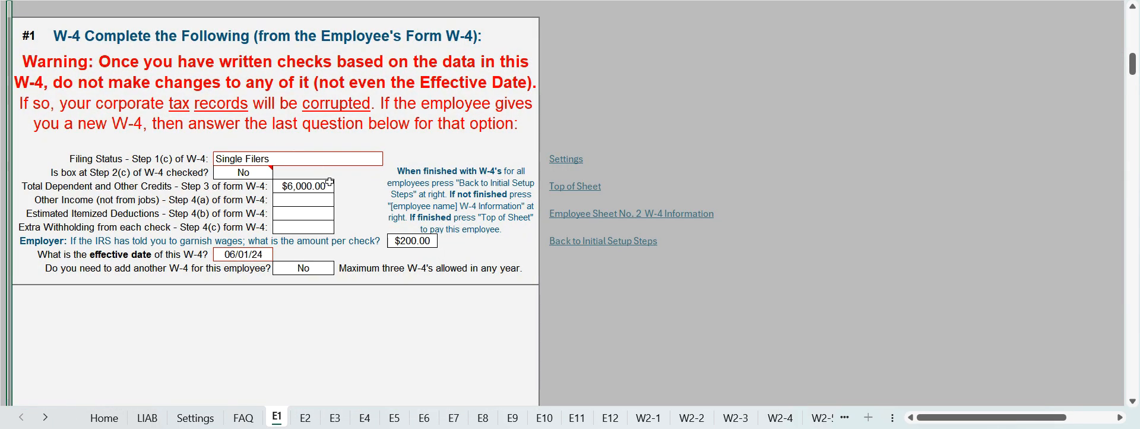
scroll(326, 184, "up", 9)
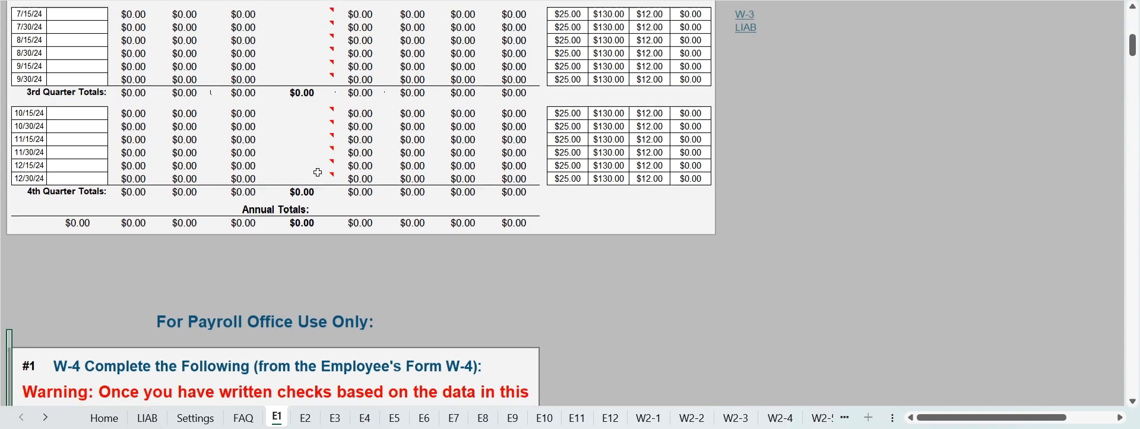
scroll(318, 172, "up", 10)
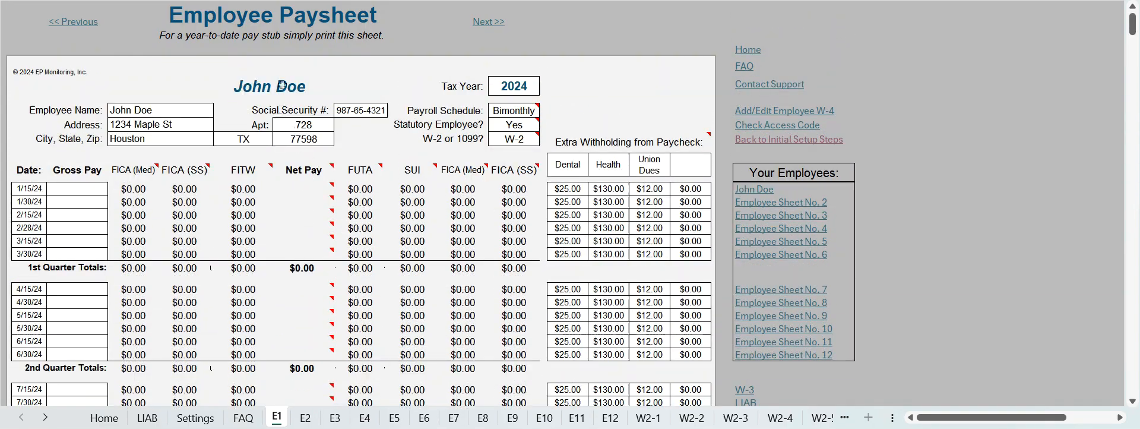
scroll(286, 148, "down", 10)
scroll(290, 202, "down", 5)
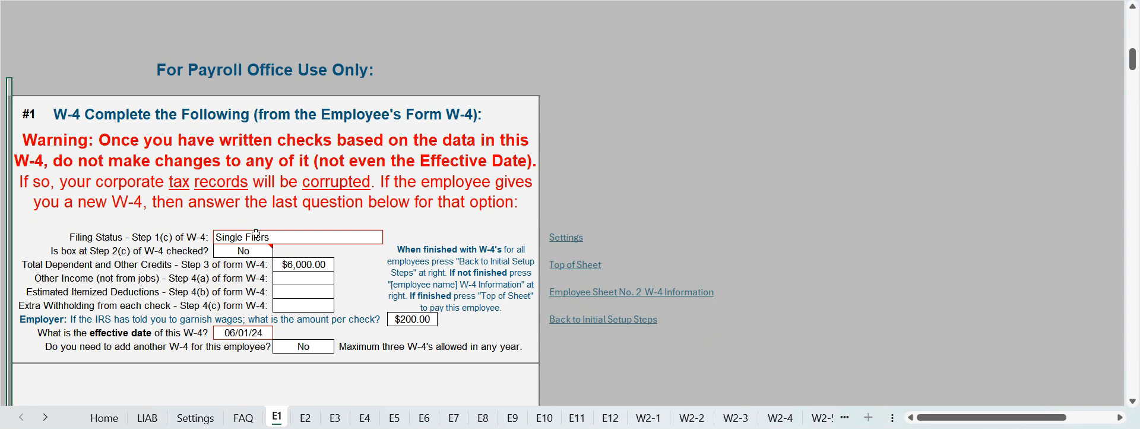
Choose Single Filers as the filing status on the first employee's W-4
left_click(261, 238)
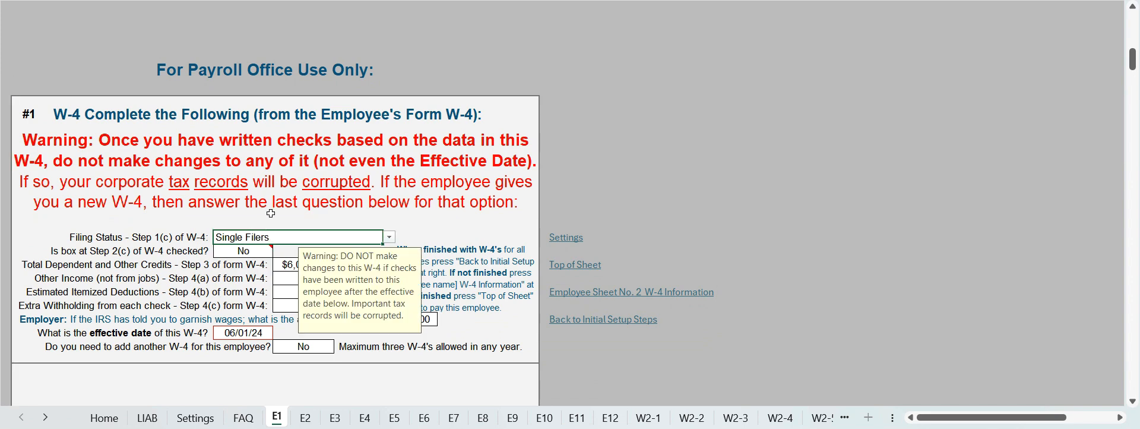
left_click(389, 236)
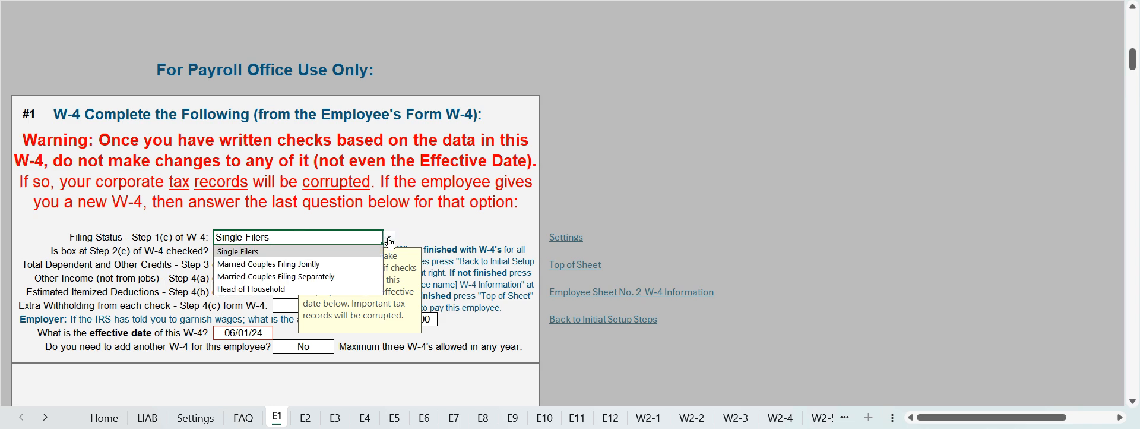
left_click(261, 251)
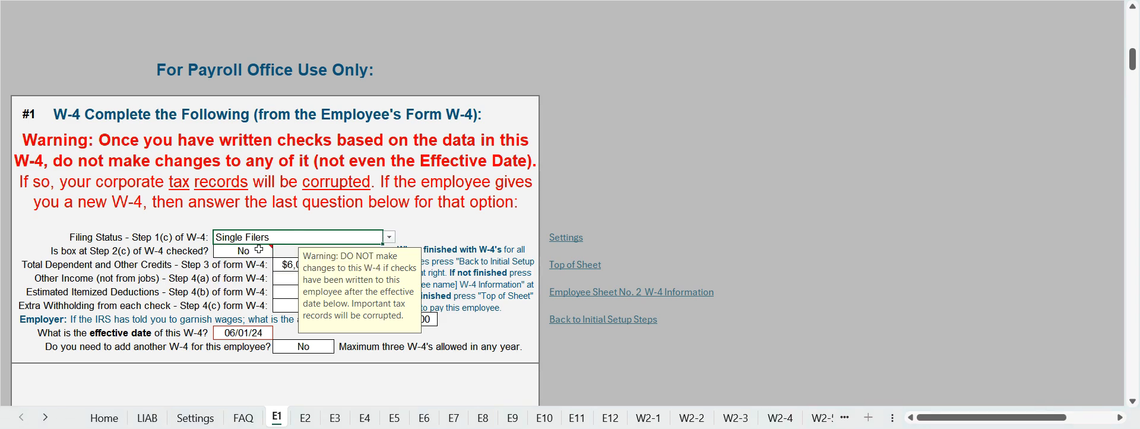
Review the W-4's Step 2(c) answer, dependent credits, other income, IRS garnishment amount and effective date fields
left_click(252, 254)
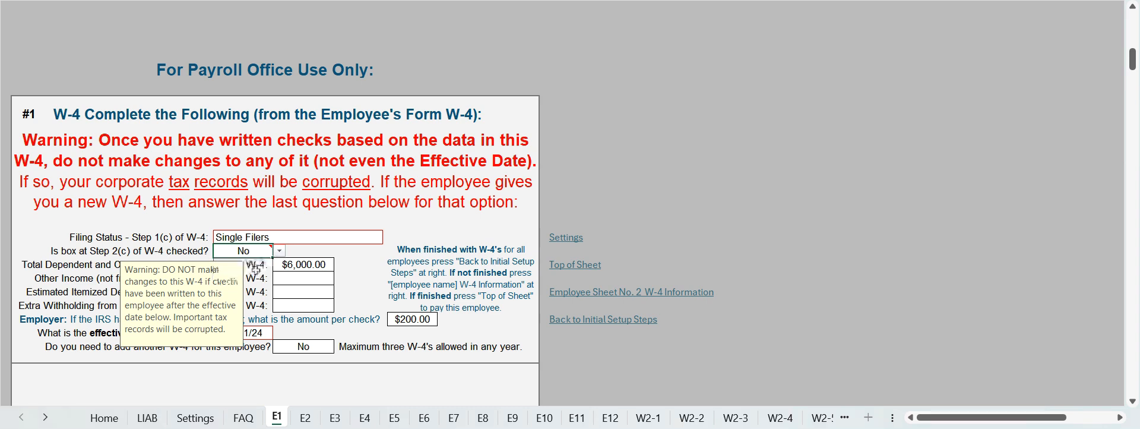
left_click(347, 259)
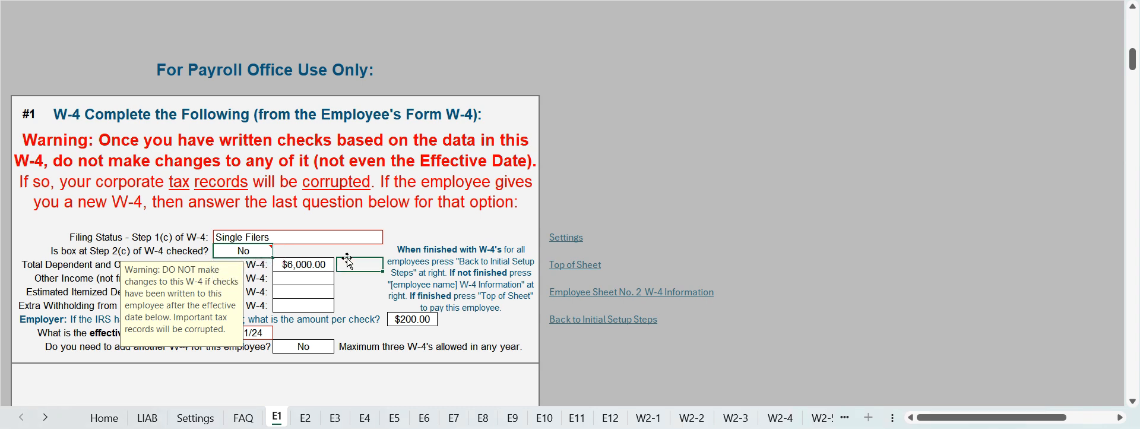
left_click(294, 263)
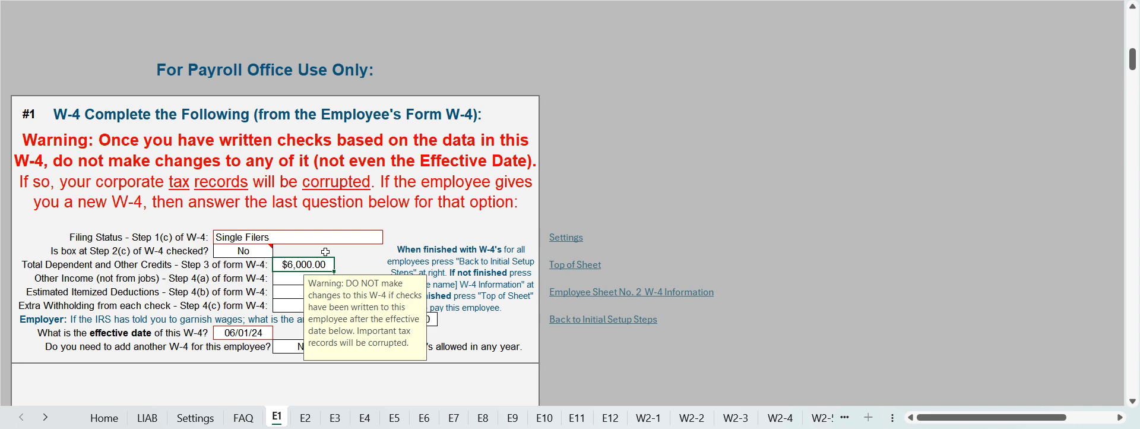
left_click(351, 259)
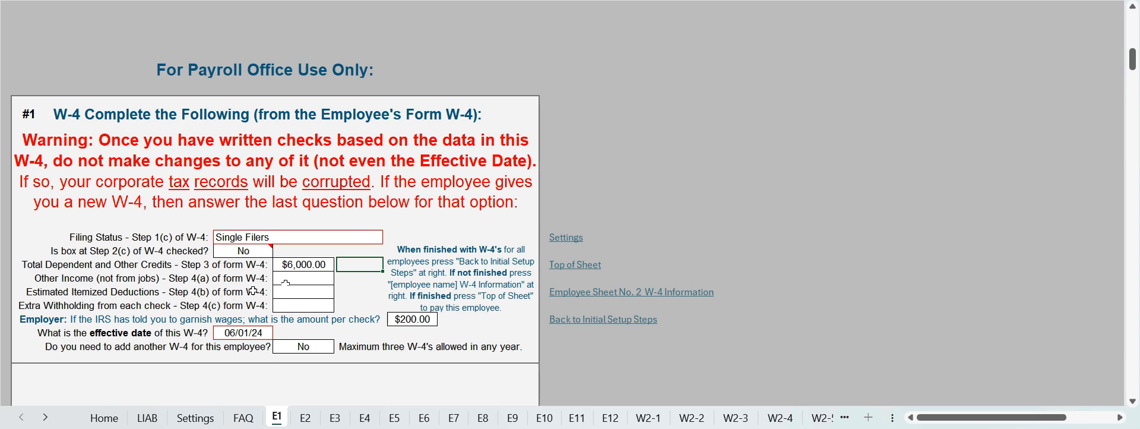
left_click(347, 282)
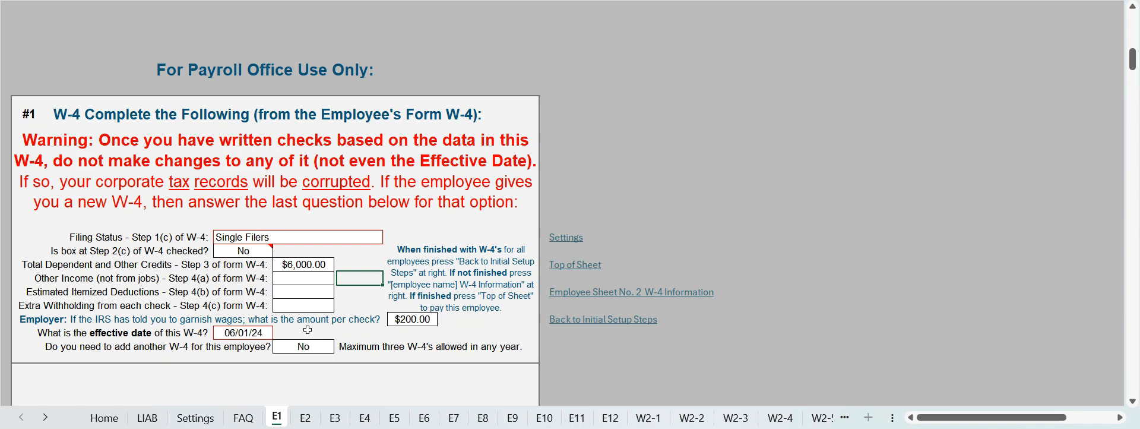
left_click(402, 318)
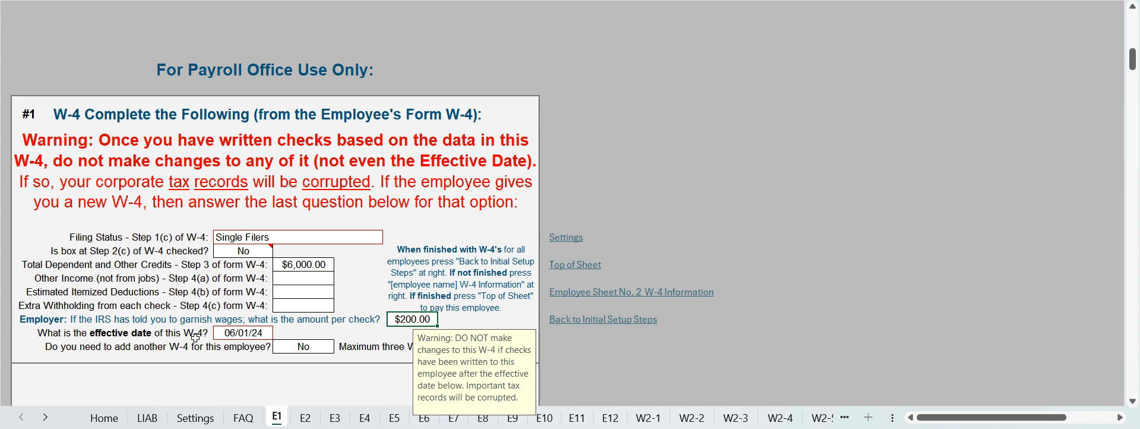
left_click(233, 334)
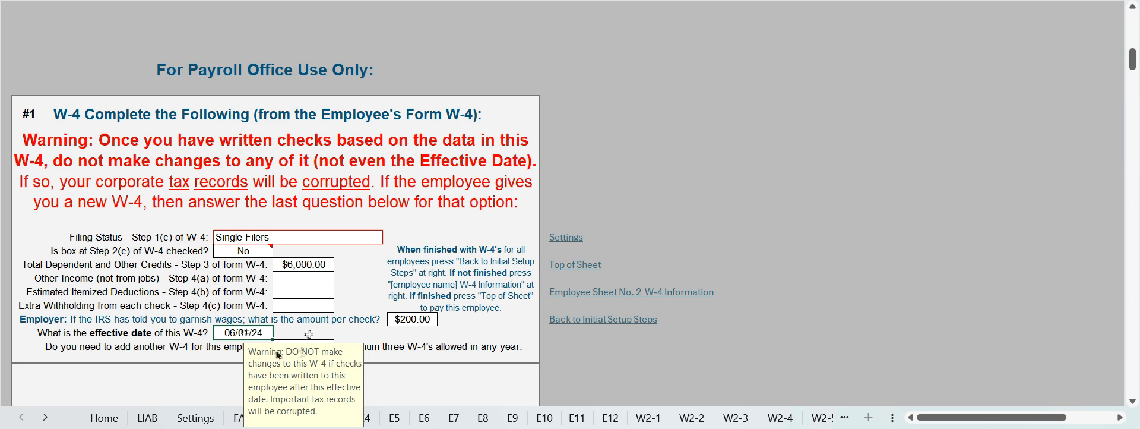
left_click(311, 326)
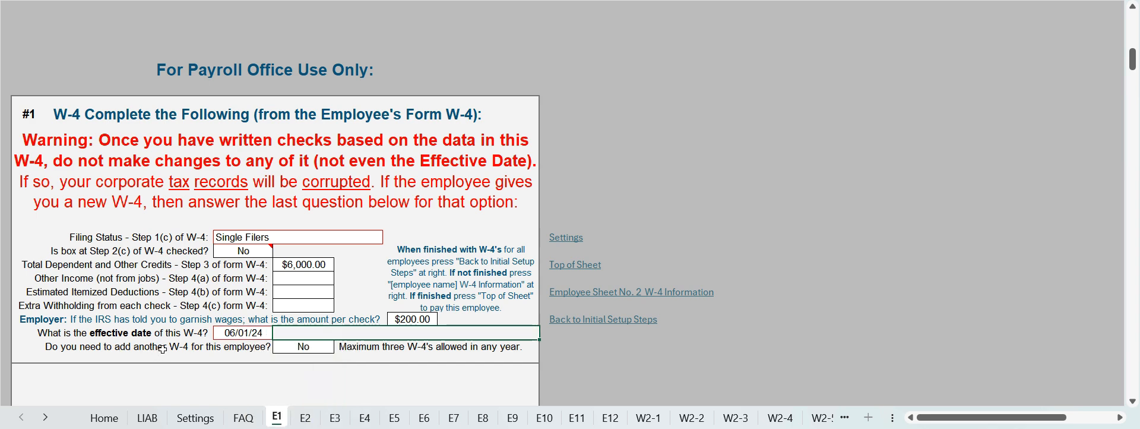
Check the choices for adding another W-4 for this employee and view the additional W-4 sections below
left_click(299, 348)
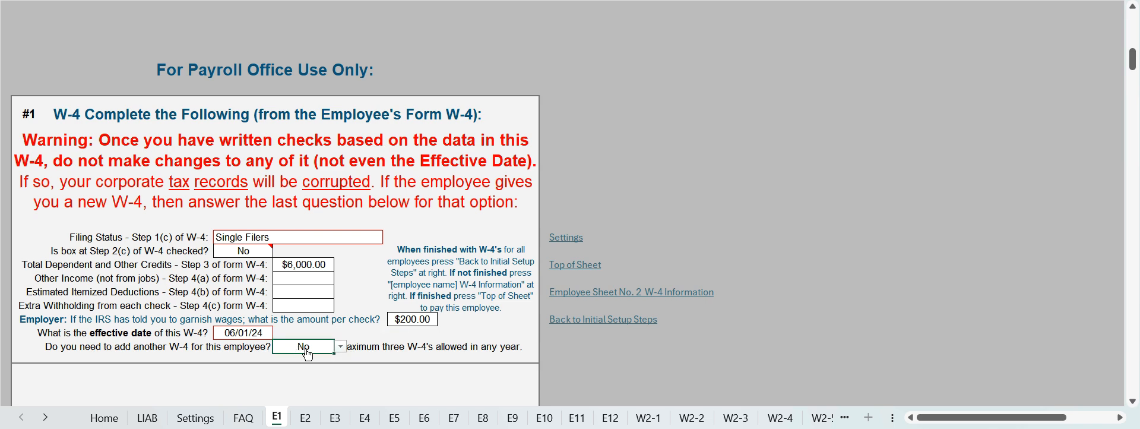
left_click(340, 346)
left_click(346, 335)
scroll(314, 355, "down", 5)
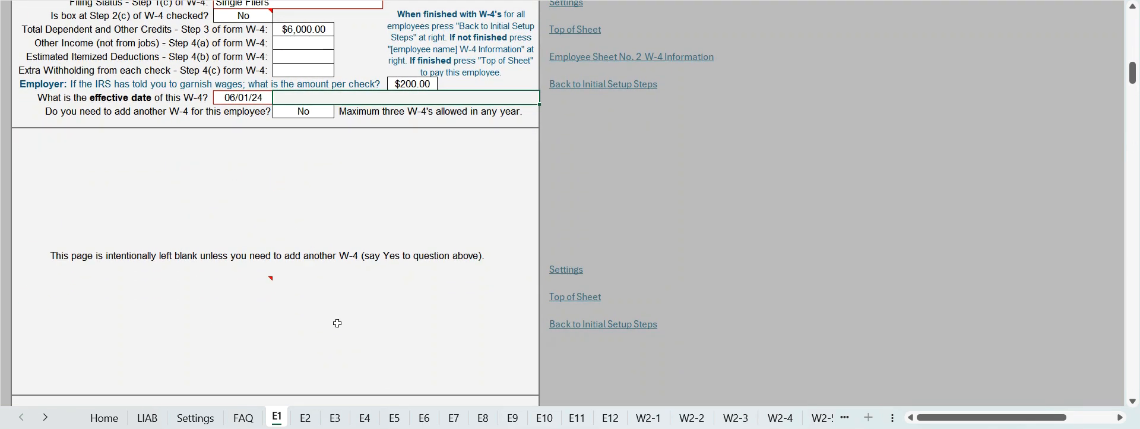
mouse_move(251, 285)
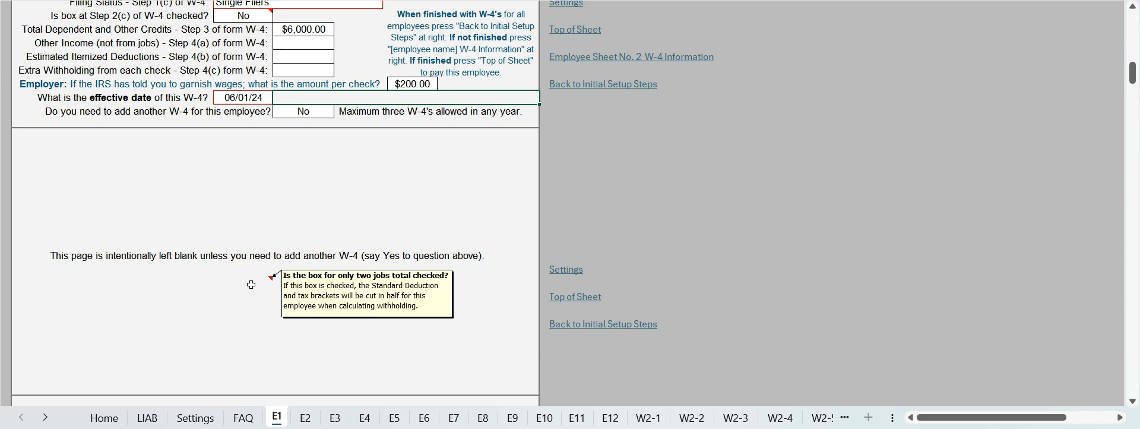
scroll(212, 228, "down", 10)
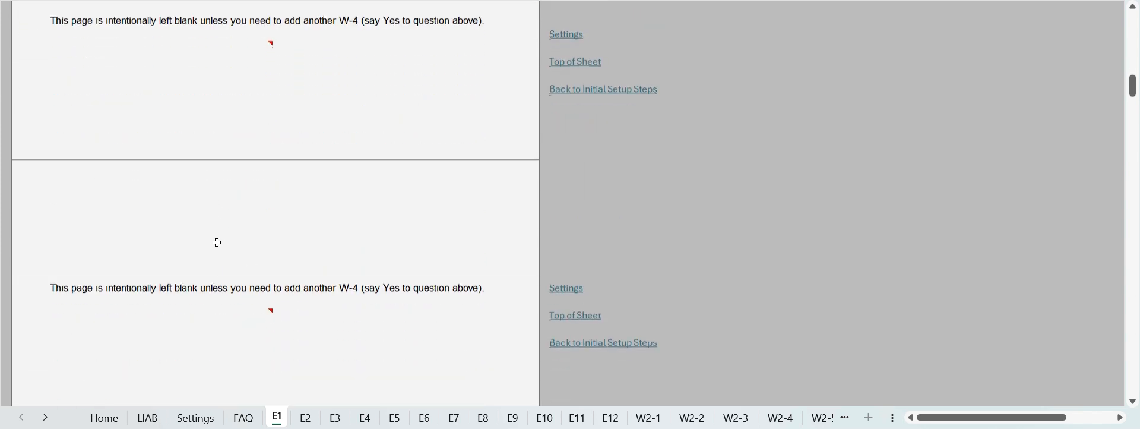
scroll(222, 247, "up", 10)
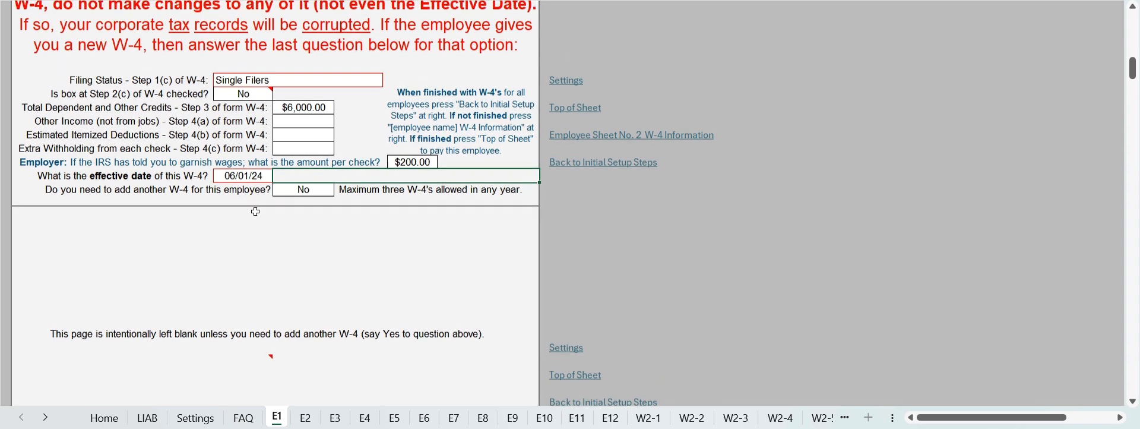
Return from the employee's W-4 to the initial setup steps and show the remaining questions 6 and 7
left_click(363, 172)
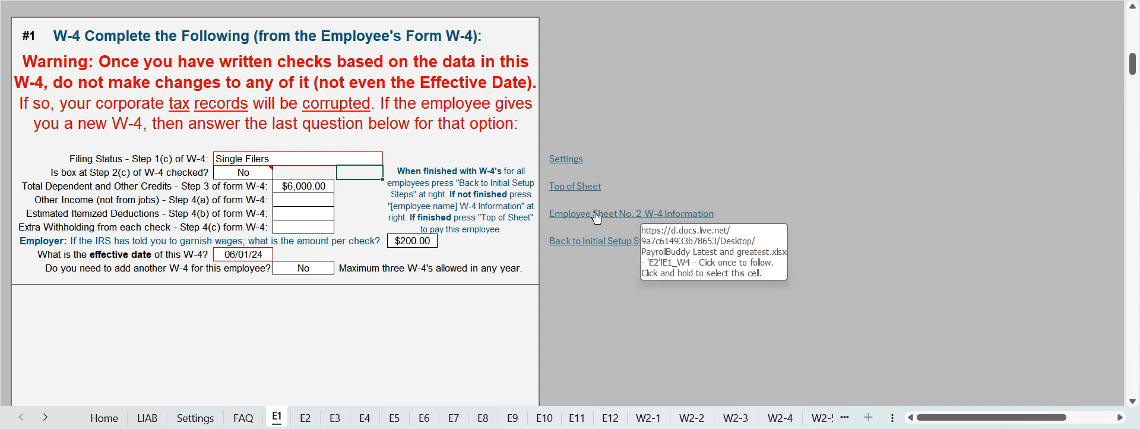
left_click(602, 244)
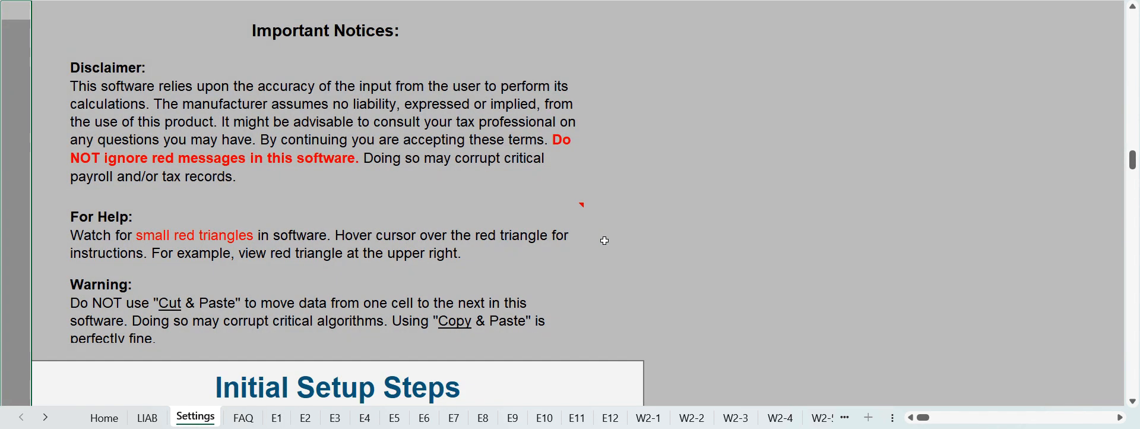
scroll(355, 305, "down", 10)
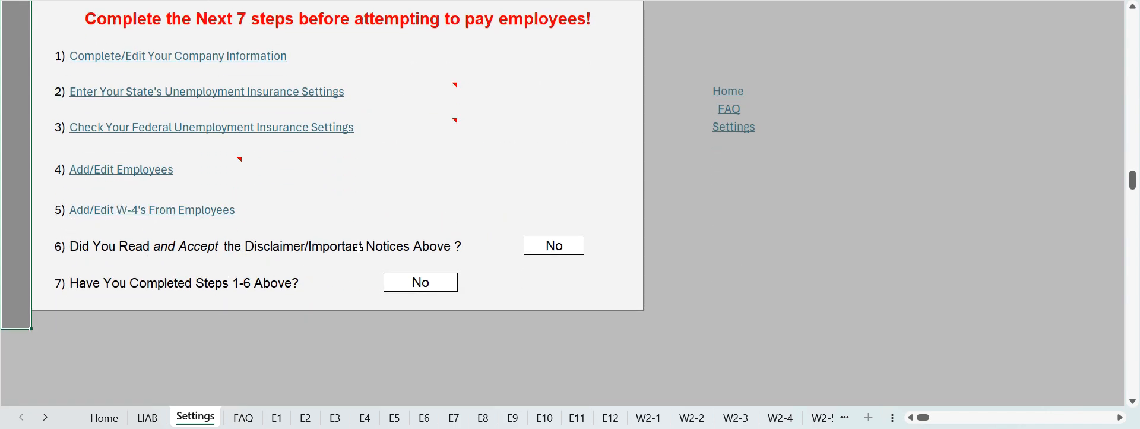
Answer Yes to setup question 6 on having read and accepted the disclaimer and important notices
left_click(562, 249)
left_click(592, 252)
key("Down")
key("Return")
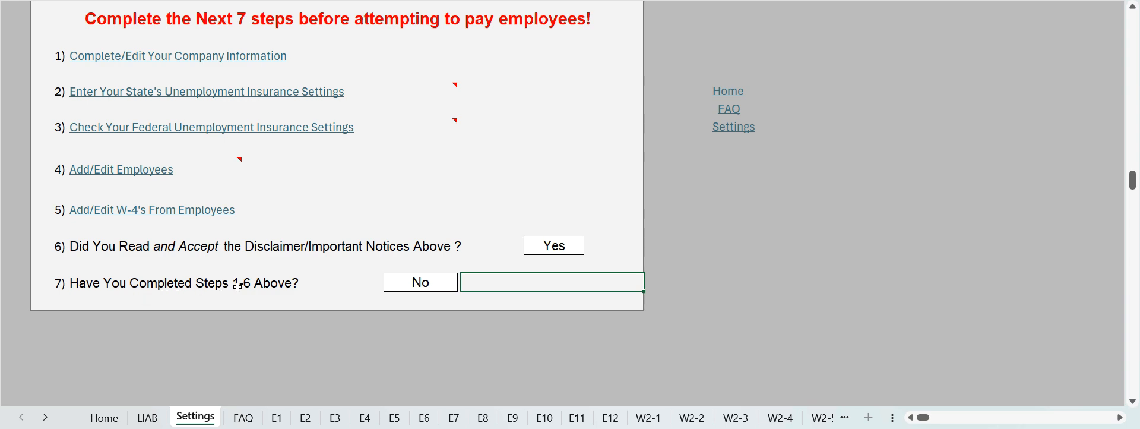
Answer Yes to setup question 7 on having completed steps 1-6
left_click(399, 285)
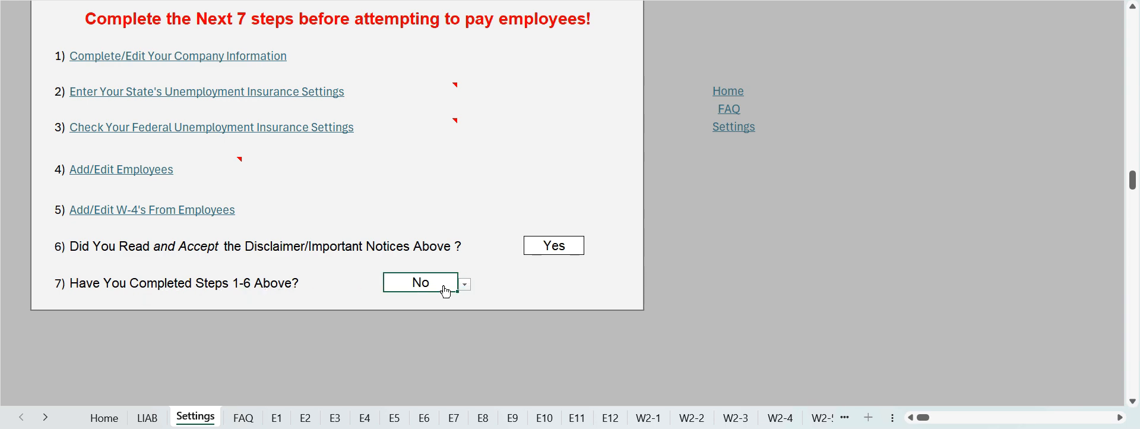
left_click(465, 285)
left_click(442, 298)
left_click(455, 304)
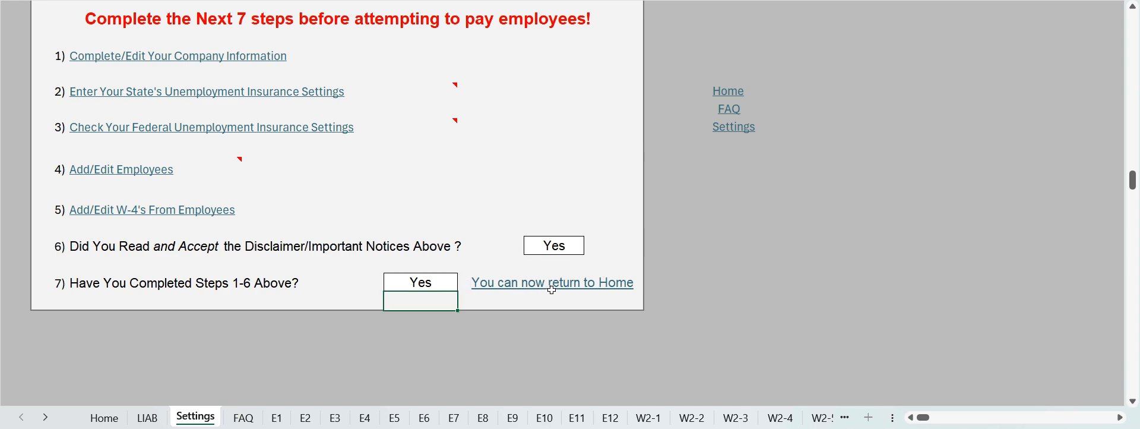
Go to the Home sheet and review the monthly, quarterly and annual task links together with their explanatory notes
left_click(551, 284)
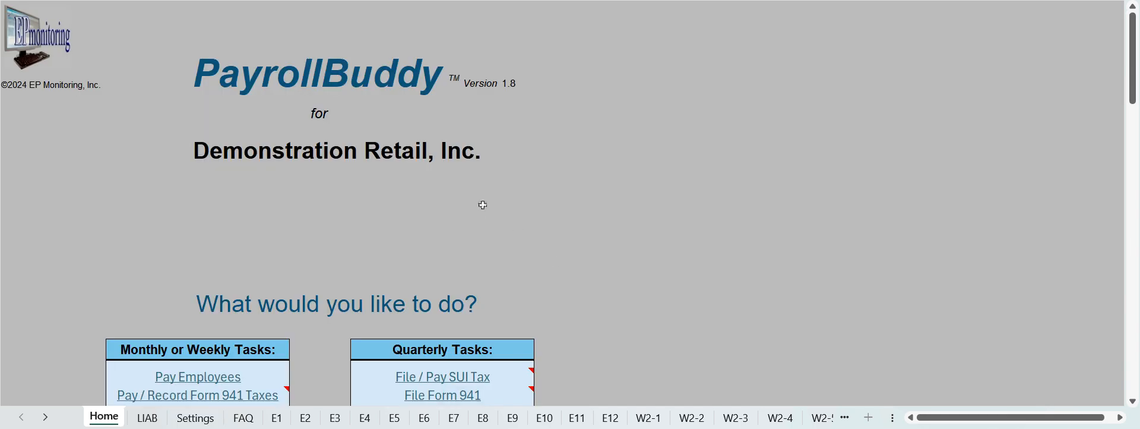
scroll(480, 202, "down", 1)
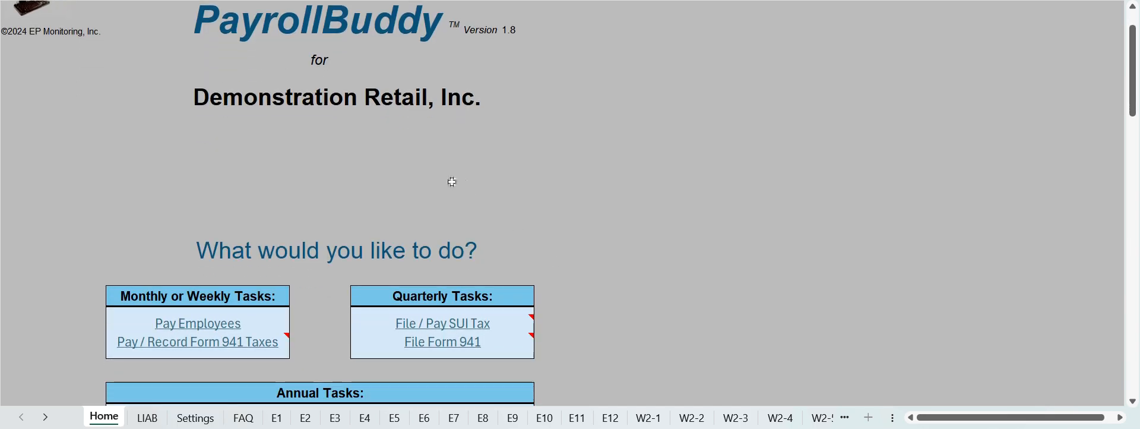
scroll(436, 184, "down", 1)
scroll(400, 141, "up", 2)
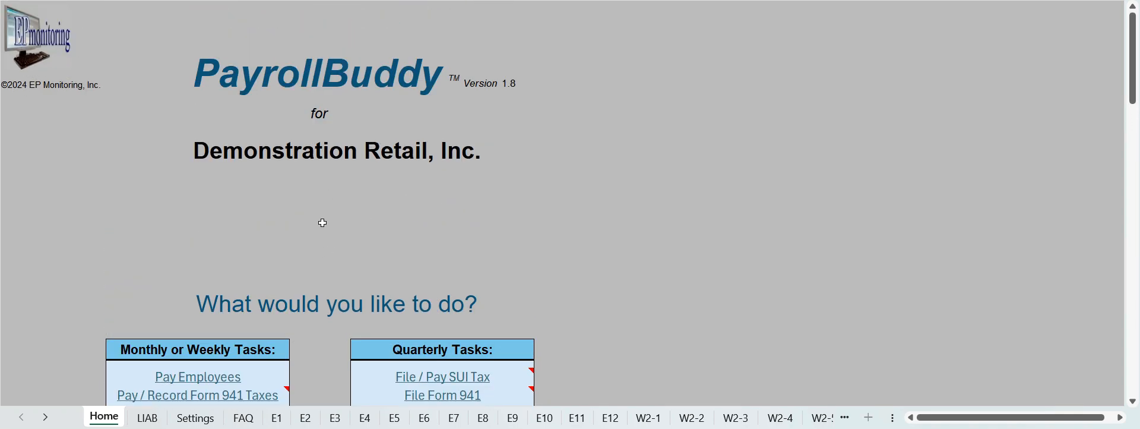
scroll(320, 222, "down", 2)
scroll(312, 229, "down", 1)
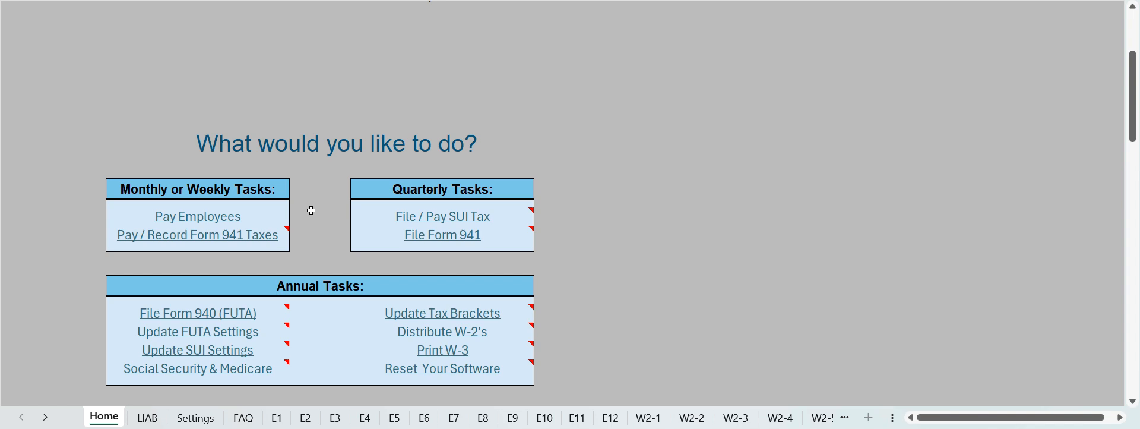
scroll(315, 211, "down", 1)
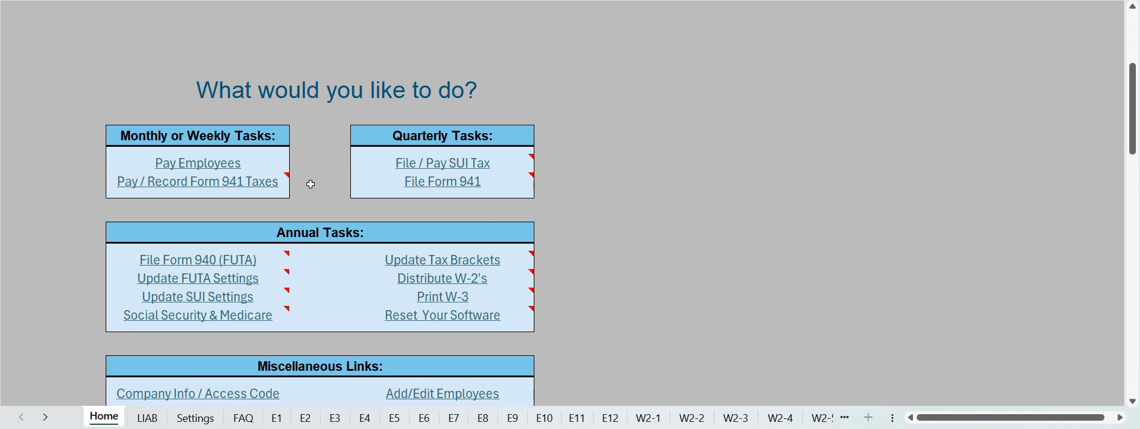
mouse_move(183, 196)
mouse_move(255, 186)
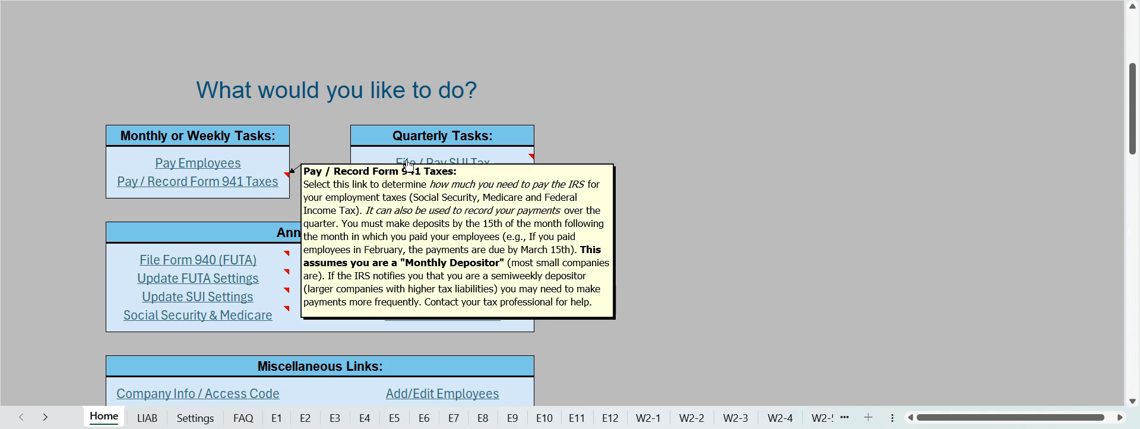
mouse_move(462, 169)
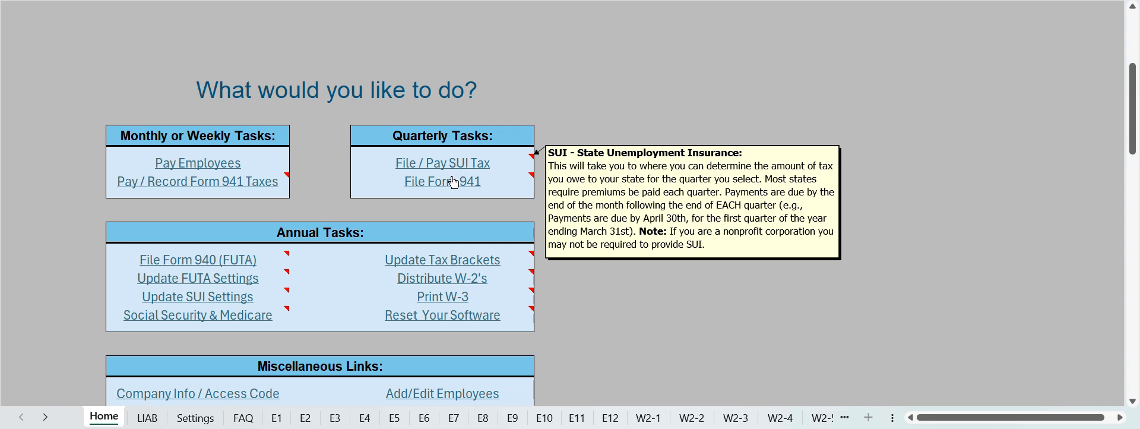
mouse_move(459, 190)
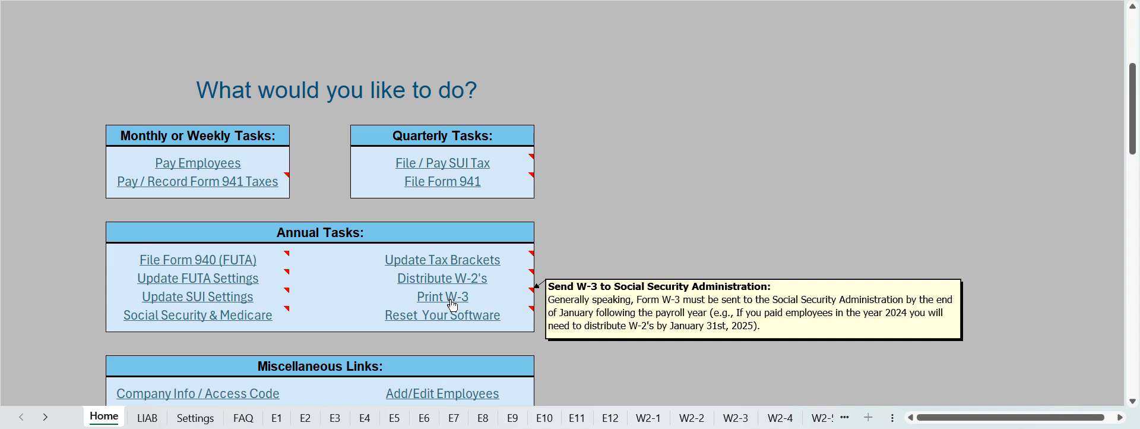
left_click(601, 186)
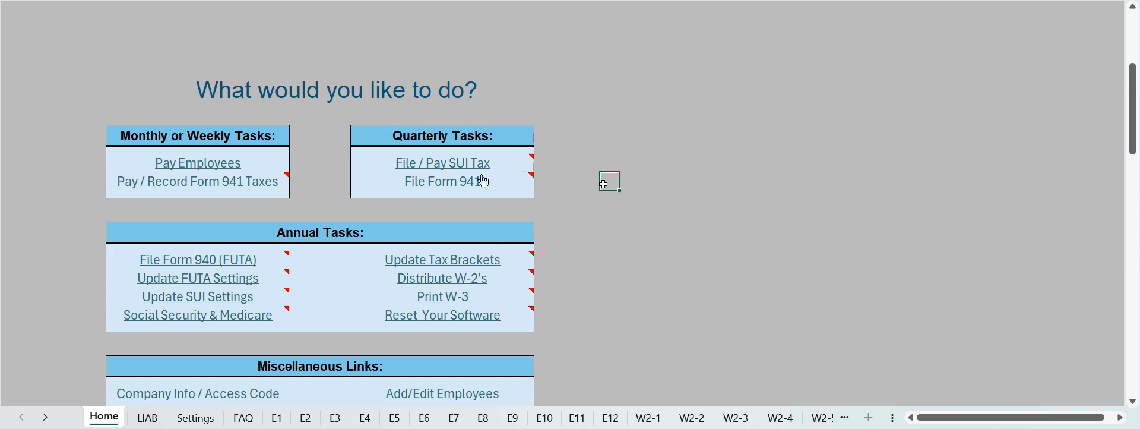
Go to Pay Employees and enter a gross pay of 5000 for 6/15/24 on the first employee's paysheet
left_click(210, 169)
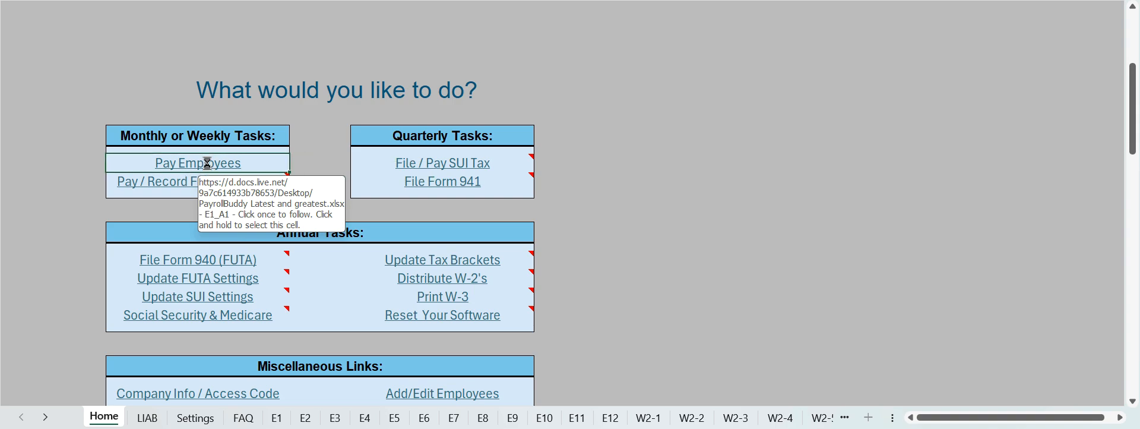
scroll(194, 178, "down", 3)
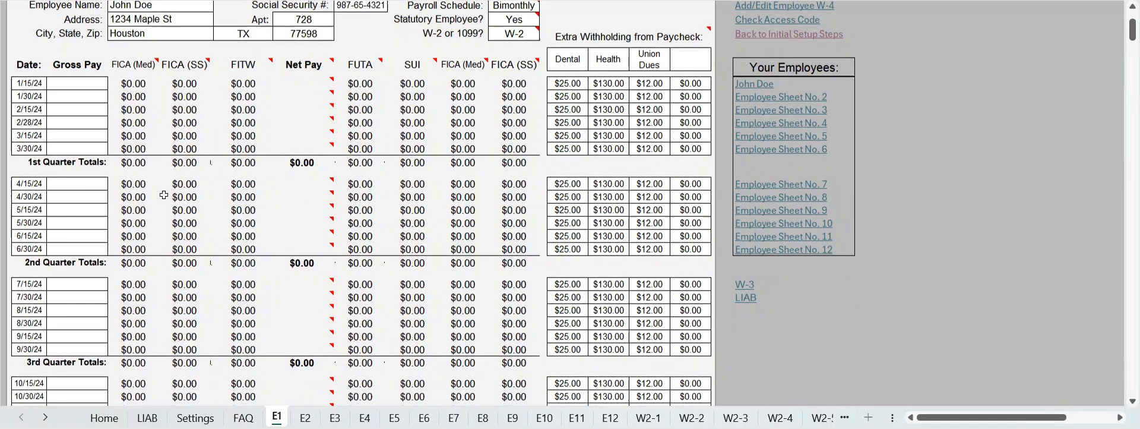
left_click(73, 234)
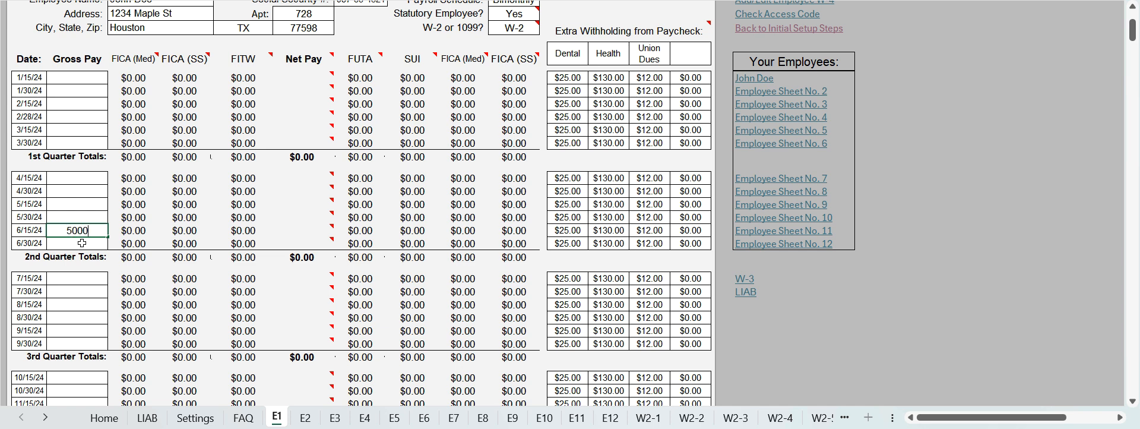
key("Return")
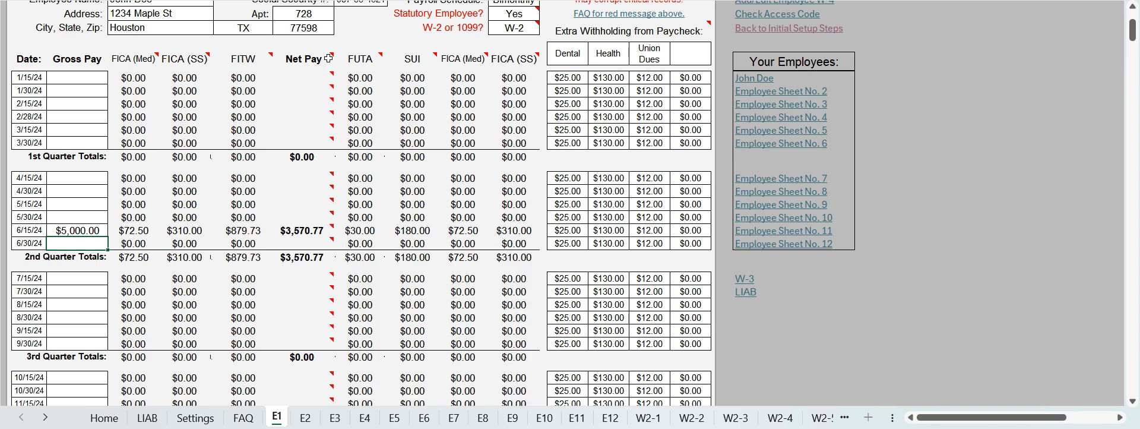
Examine the 6/15/24 paycheck's net pay, employee tax withholdings, employer taxes, and dental, health and union dues deductions
mouse_move(329, 58)
left_click(296, 234)
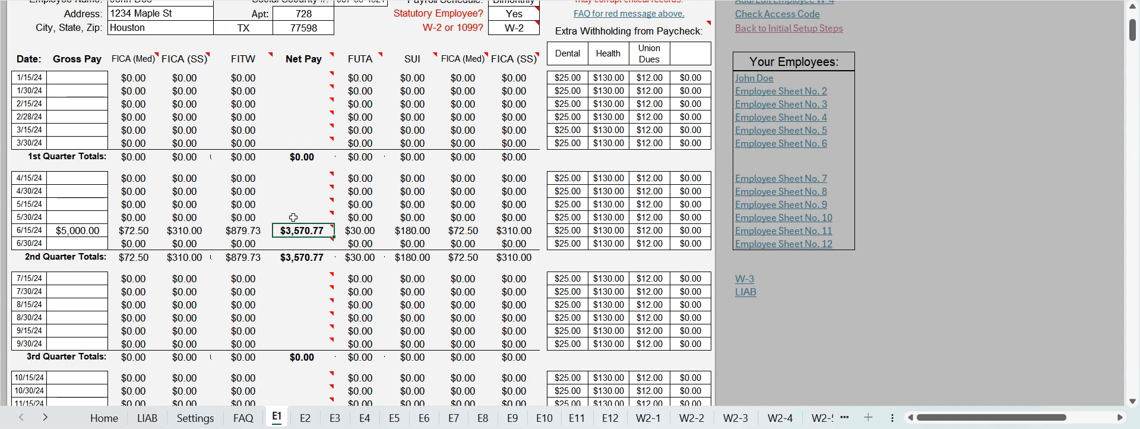
mouse_move(293, 218)
left_click_drag(133, 230, 225, 236)
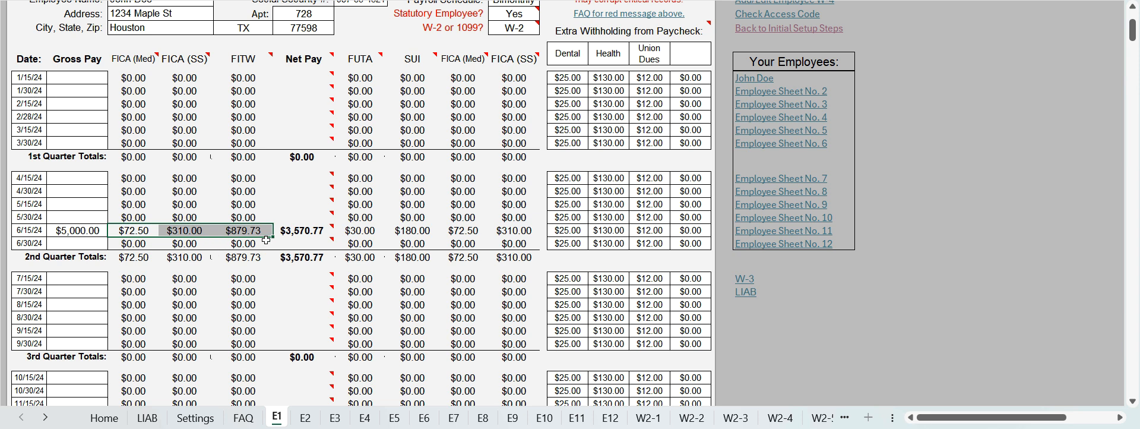
left_click(360, 231)
left_click_drag(370, 230, 508, 234)
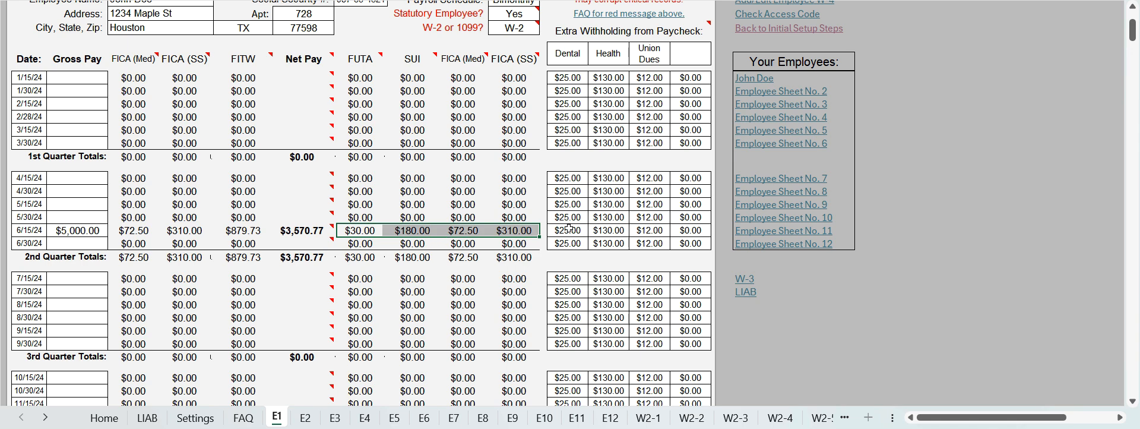
left_click_drag(569, 229, 647, 232)
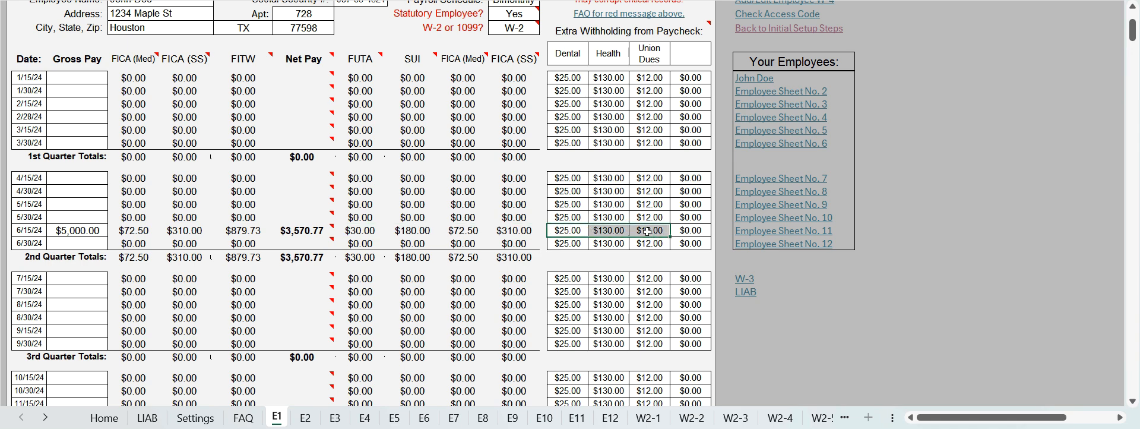
scroll(588, 218, "up", 2)
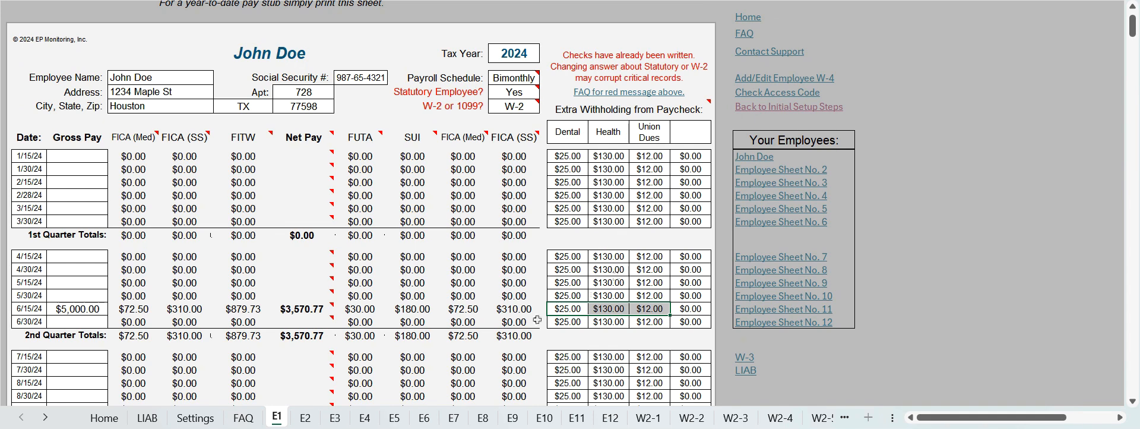
scroll(455, 287, "down", 1)
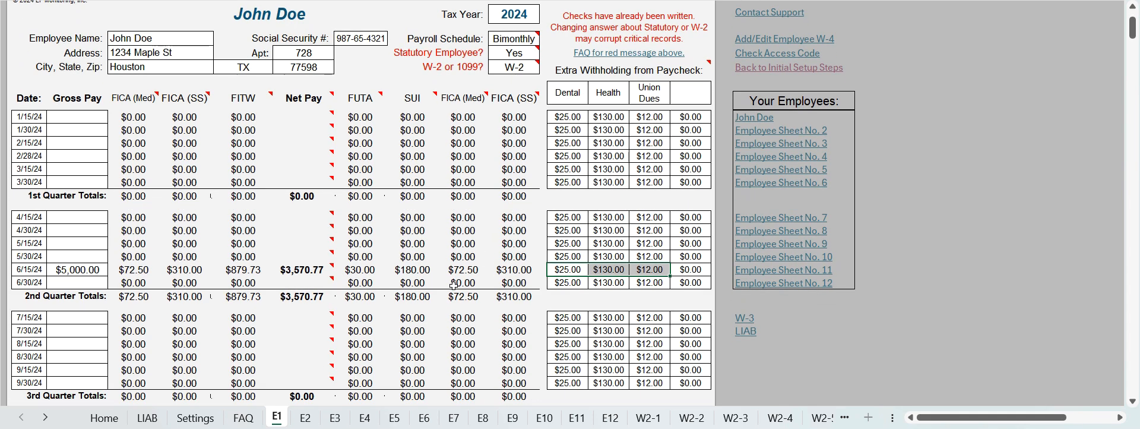
left_click(307, 271)
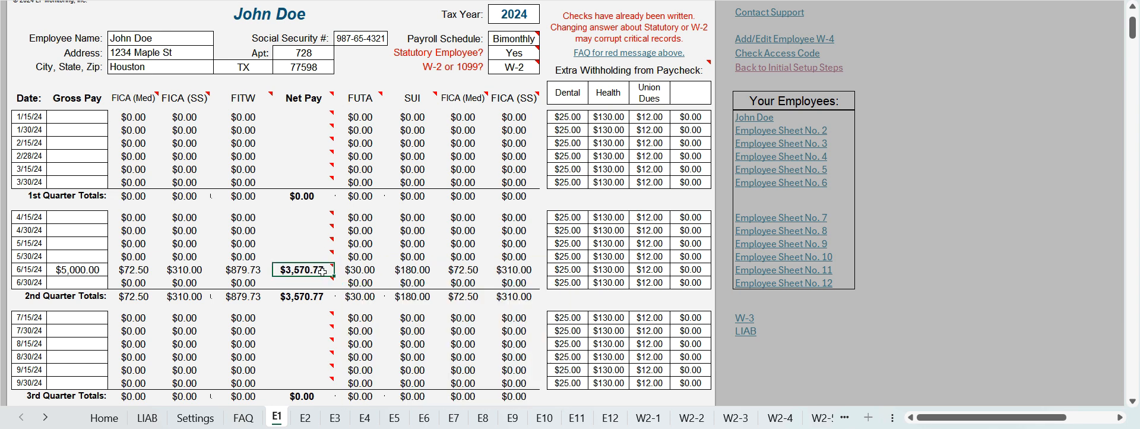
Return from the paysheet to the Home sheet and look over its task groups down to the Miscellaneous Links
scroll(669, 184, "up", 2)
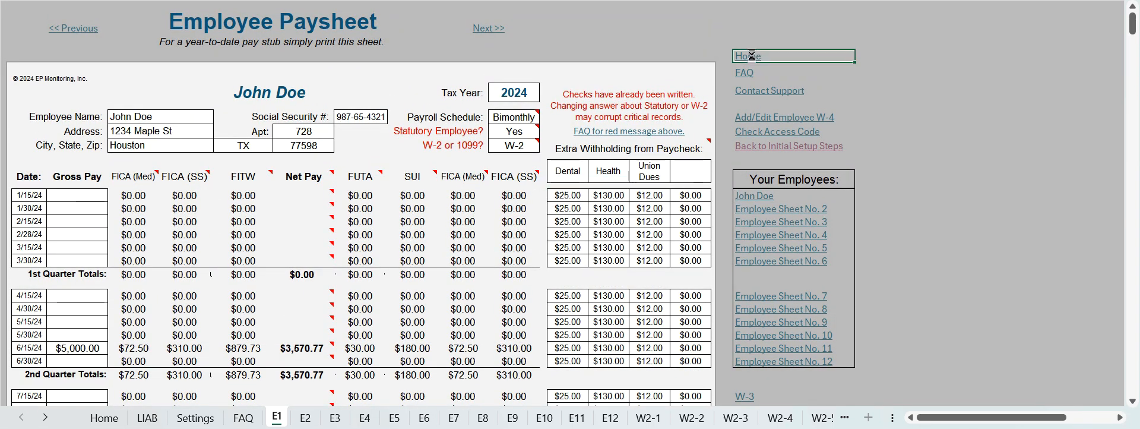
left_click(749, 56)
scroll(498, 176, "down", 1)
scroll(505, 173, "down", 3)
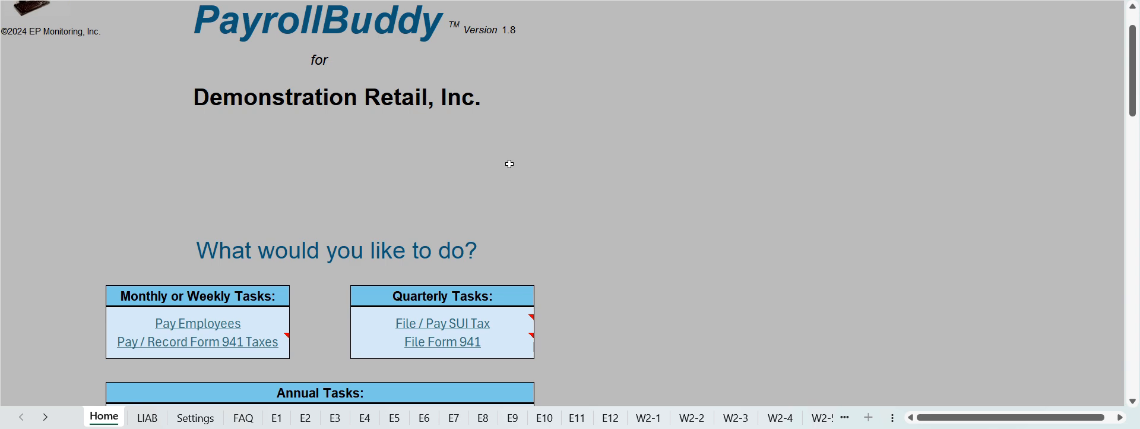
scroll(465, 180, "down", 5)
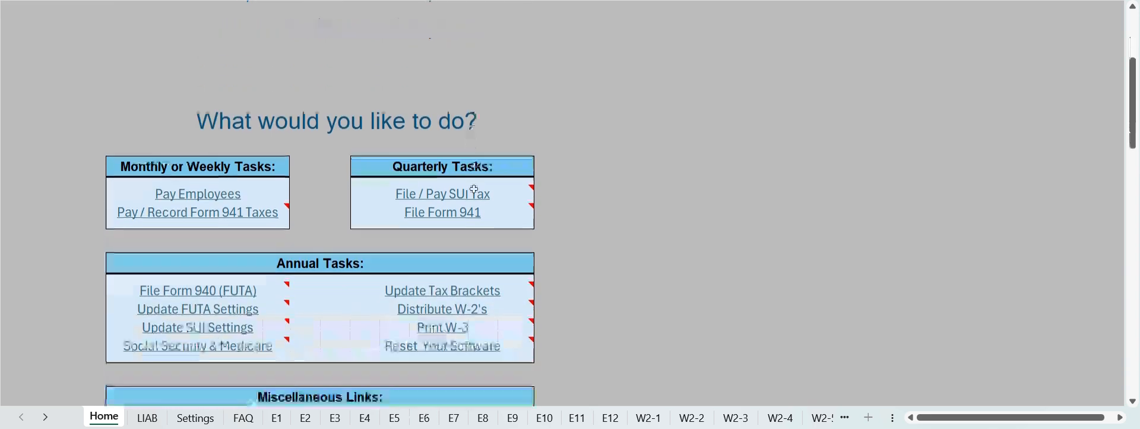
left_click(570, 194)
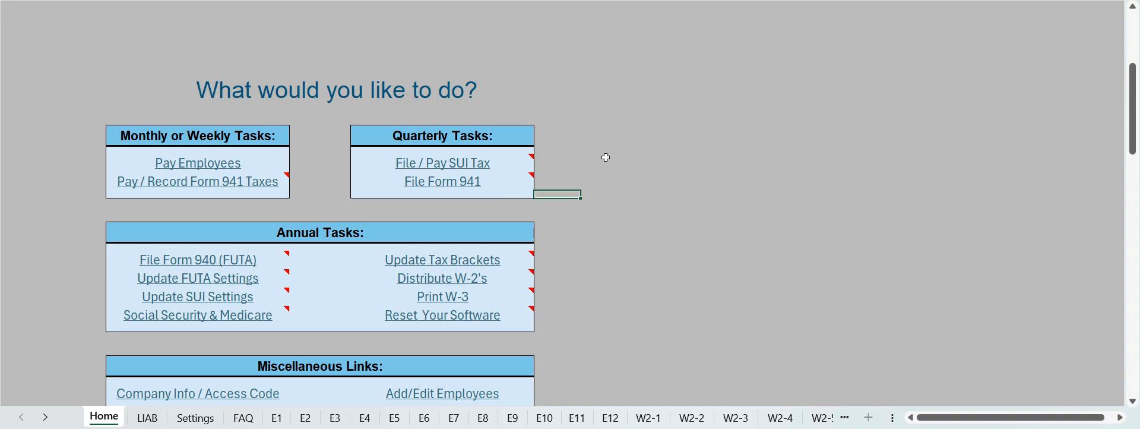
scroll(597, 154, "down", 3)
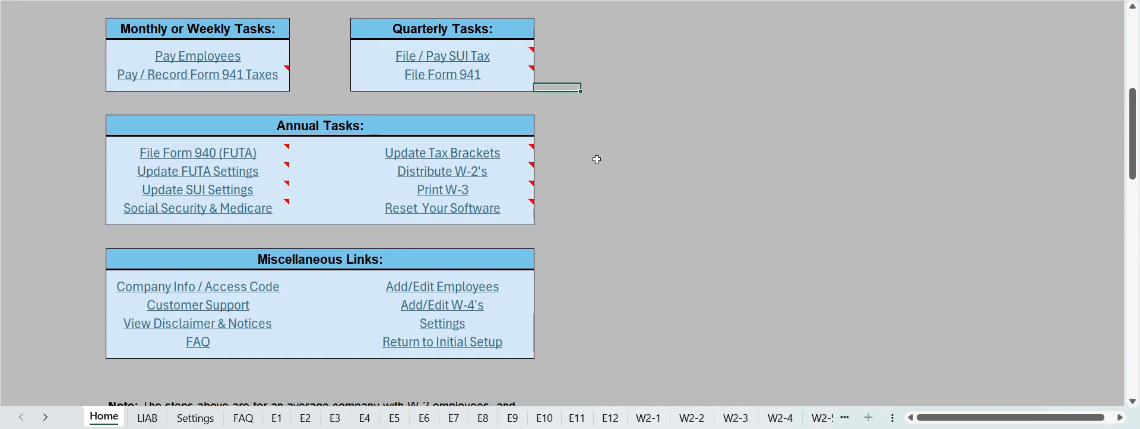